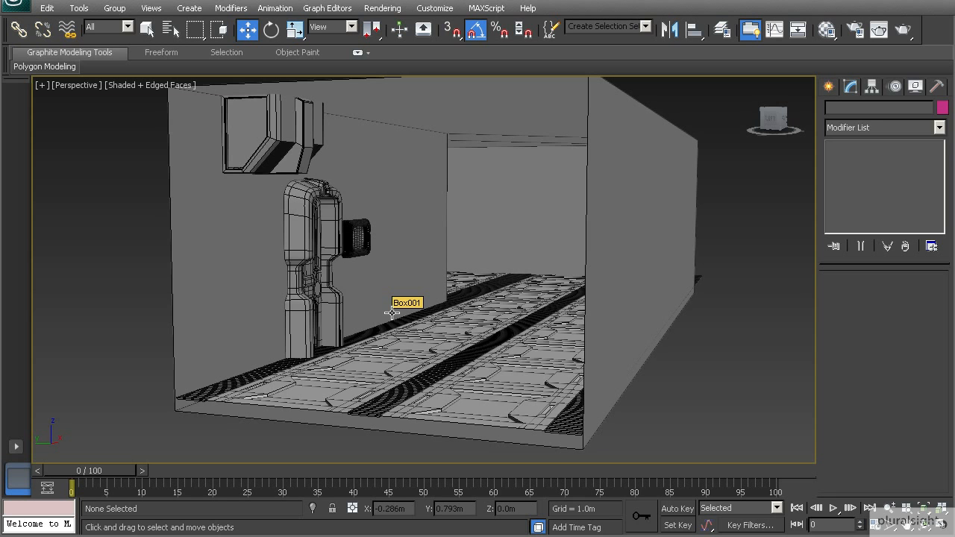
# Rename the vent object mounted high on the wall as Sci_Fi_Ceiling_Vent.
pyautogui.click(253, 149)
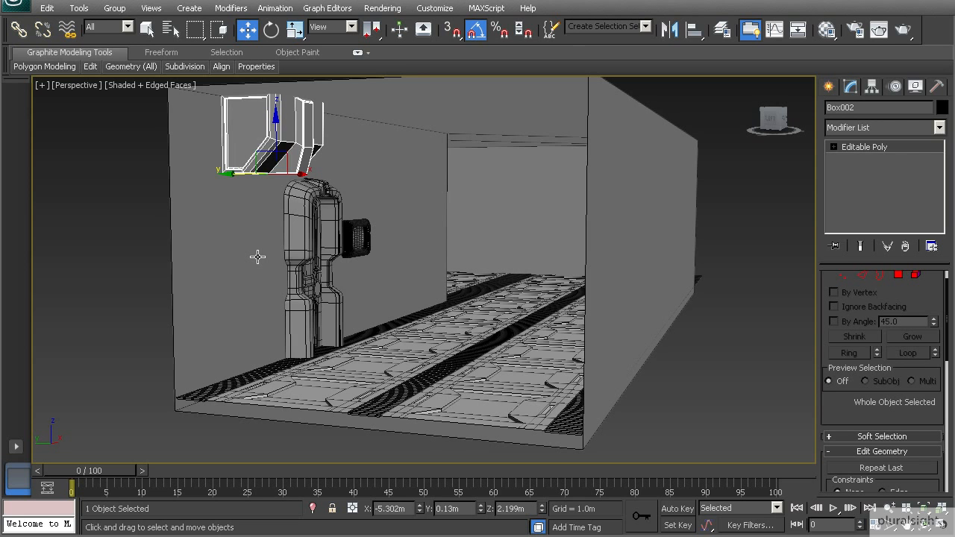
pyautogui.keyDown('alt'); pyautogui.moveTo(303, 249); pyautogui.dragTo(413, 294, button='middle'); pyautogui.keyUp('alt')
pyautogui.scroll(3, 316, 275)
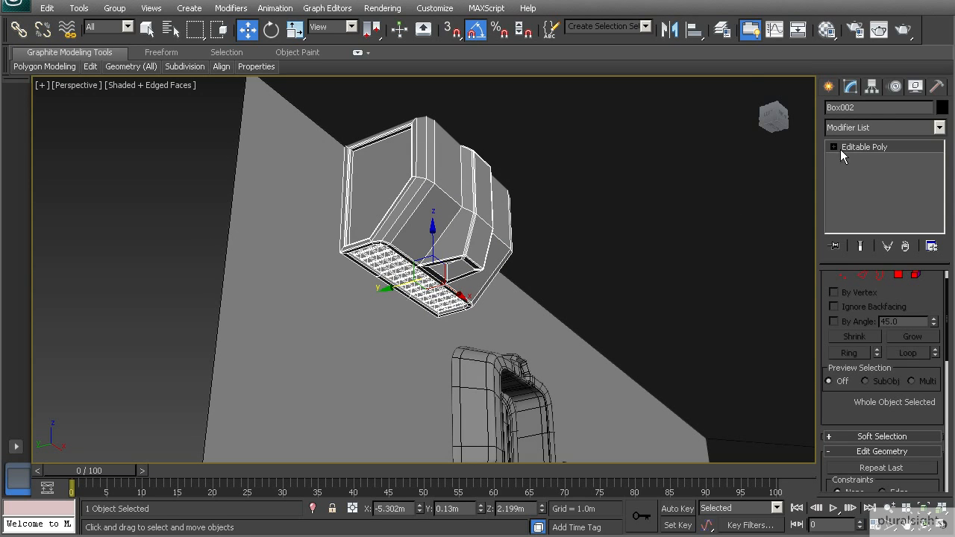
pyautogui.write('Vent')
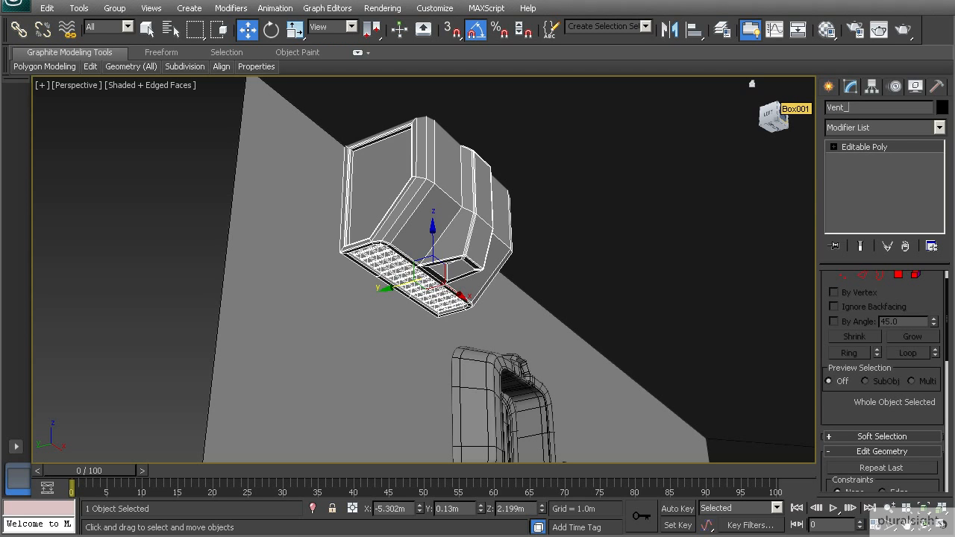
pyautogui.write('_01')
pyautogui.press('BackSpace')
pyautogui.press('BackSpace')
pyautogui.write('a')
pyautogui.press('BackSpace')
pyautogui.press('BackSpace')
pyautogui.press('BackSpace')
pyautogui.press('BackSpace')
pyautogui.write('Sci')
pyautogui.write('_F')
pyautogui.write('i_')
pyautogui.write('Cielin')
pyautogui.press('BackSpace')
pyautogui.press('BackSpace')
pyautogui.press('BackSpace')
pyautogui.press('BackSpace')
pyautogui.press('BackSpace')
pyautogui.write('eiling_Vent')
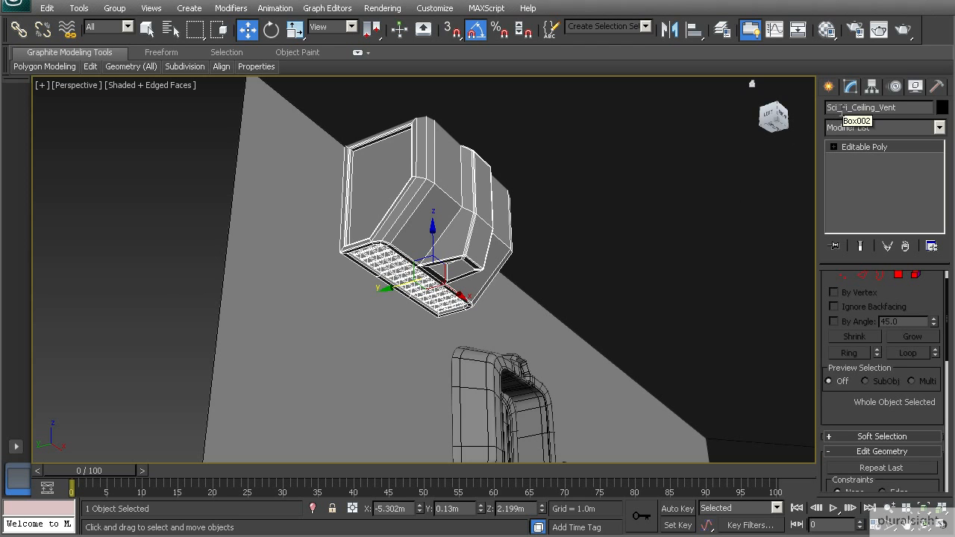
# Try copying the ceiling vent along the X axis as Sci_Fi_Ceiling_Vent_01, and start another copy of that clone.
pyautogui.keyDown('alt'); pyautogui.moveTo(501, 180); pyautogui.dragTo(498, 224, button='middle'); pyautogui.keyUp('alt')
pyautogui.moveTo(498, 225); pyautogui.dragTo(419, 223, button='middle')
pyautogui.keyDown('alt'); pyautogui.moveTo(403, 176); pyautogui.dragTo(471, 260, button='middle'); pyautogui.keyUp('alt')
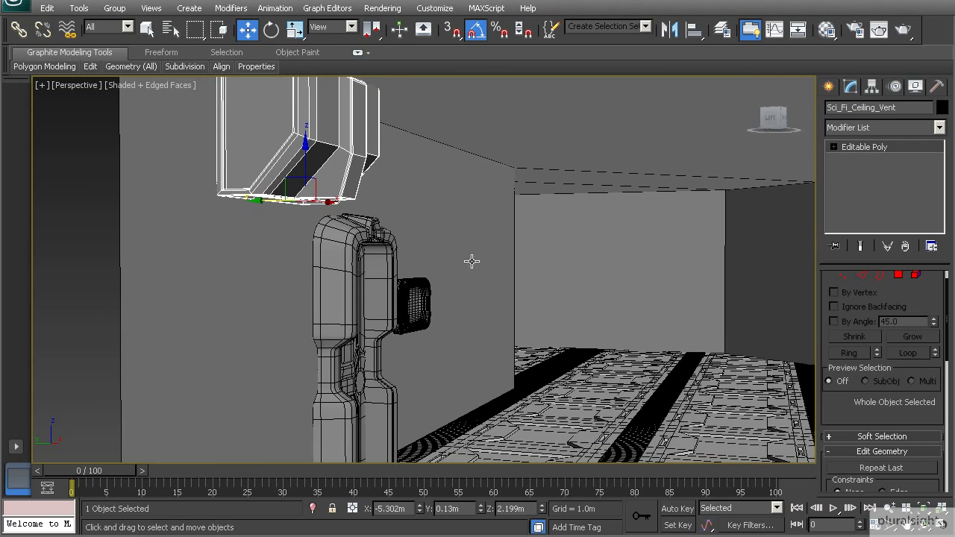
pyautogui.scroll(1, 324, 251)
pyautogui.keyDown('alt'); pyautogui.moveTo(324, 251); pyautogui.dragTo(328, 291, button='middle'); pyautogui.keyUp('alt')
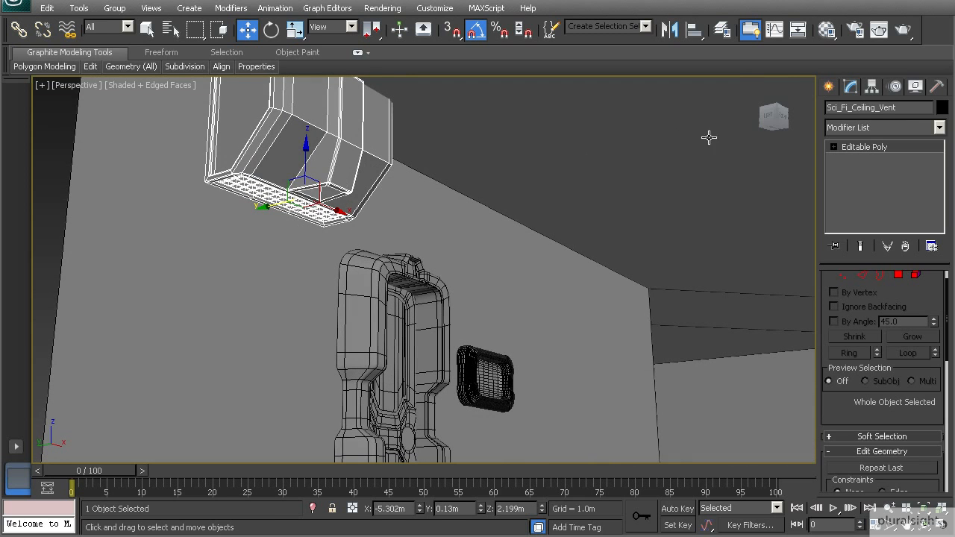
pyautogui.moveTo(334, 212)
pyautogui.keyDown('shift'); pyautogui.mouseDown()
pyautogui.moveTo(403, 224)
pyautogui.moveTo(463, 212)
pyautogui.mouseUp(); pyautogui.keyUp('shift')
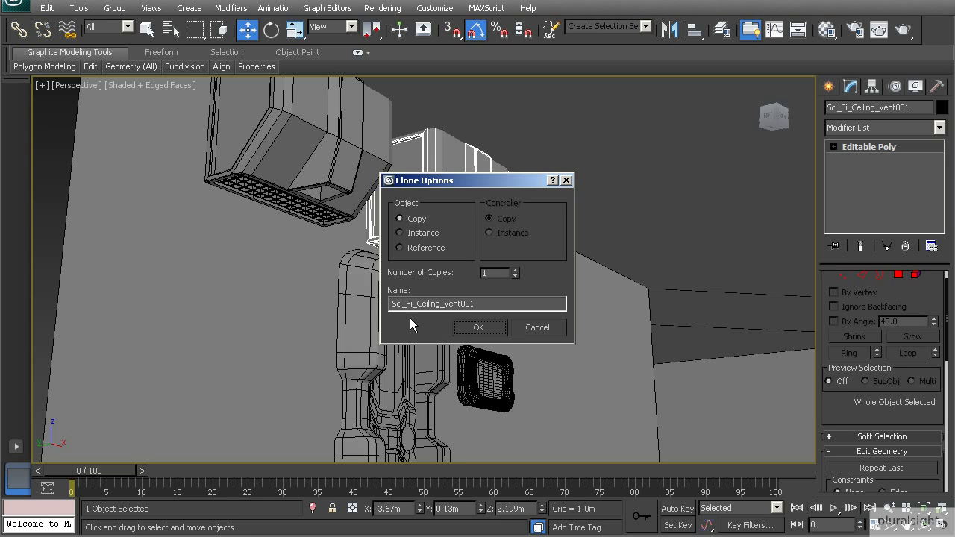
pyautogui.moveTo(475, 304); pyautogui.dragTo(466, 304)
pyautogui.press('BackSpace')
pyautogui.press('BackSpace')
pyautogui.press('BackSpace')
pyautogui.write('t_01')
pyautogui.click(470, 326)
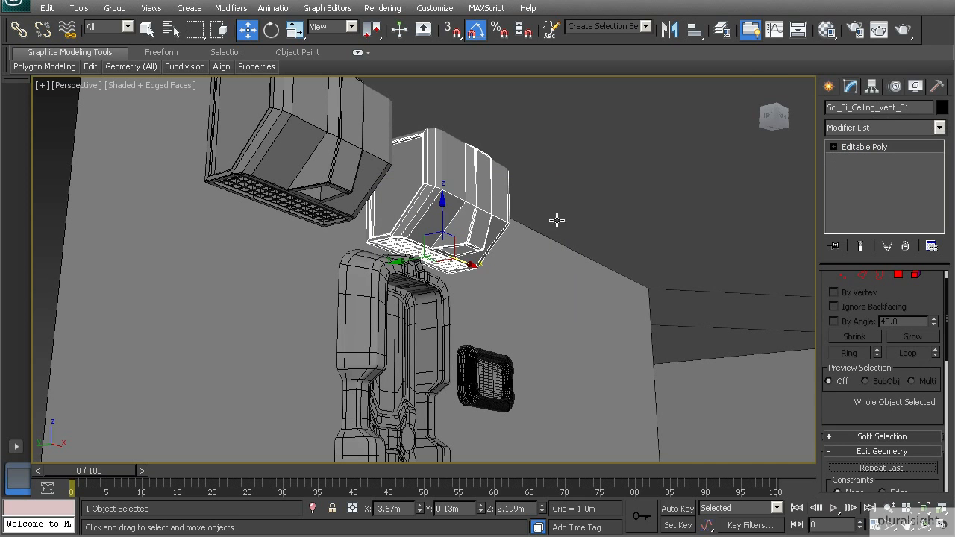
pyautogui.keyDown('shift'); pyautogui.moveTo(471, 266); pyautogui.dragTo(571, 278); pyautogui.keyUp('shift')
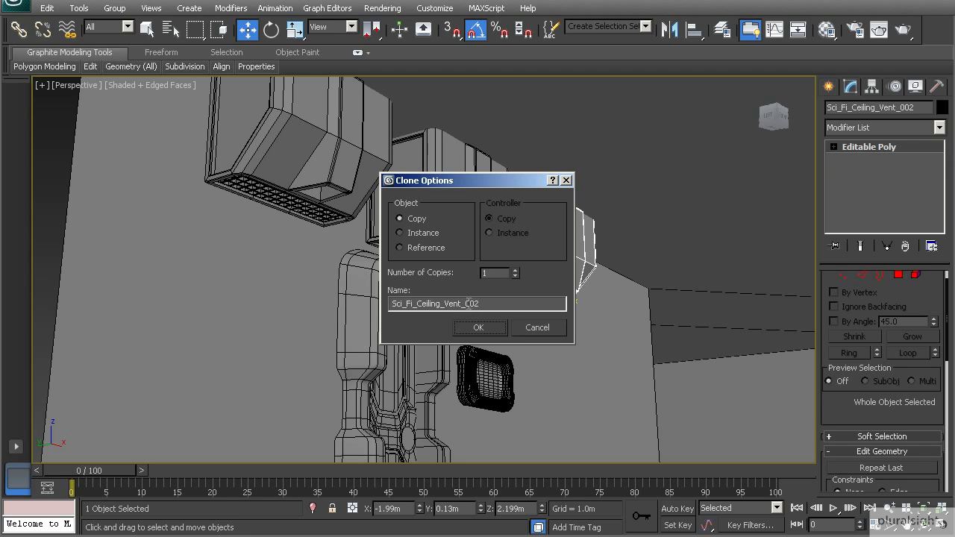
pyautogui.click(536, 328)
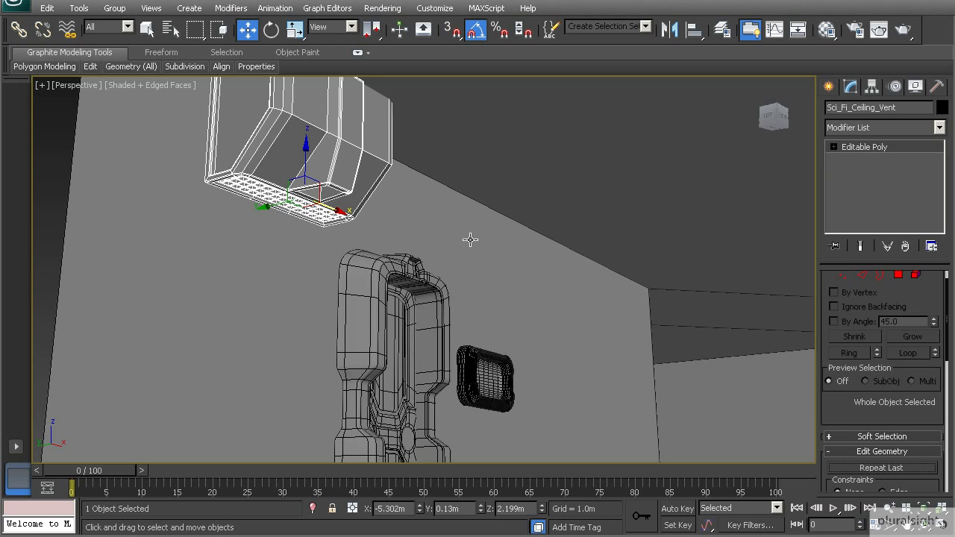
# Rename the frame around the door as Sci_Fi_Door_Frame.
pyautogui.moveTo(396, 239)
pyautogui.keyDown('alt'); pyautogui.mouseDown(button='middle')
pyautogui.moveTo(403, 246)
pyautogui.moveTo(404, 227)
pyautogui.mouseUp(button='middle'); pyautogui.keyUp('alt')
pyautogui.click(368, 254)
pyautogui.keyDown('alt'); pyautogui.moveTo(368, 254); pyautogui.dragTo(377, 288, button='middle'); pyautogui.keyUp('alt')
pyautogui.doubleClick(867, 107)
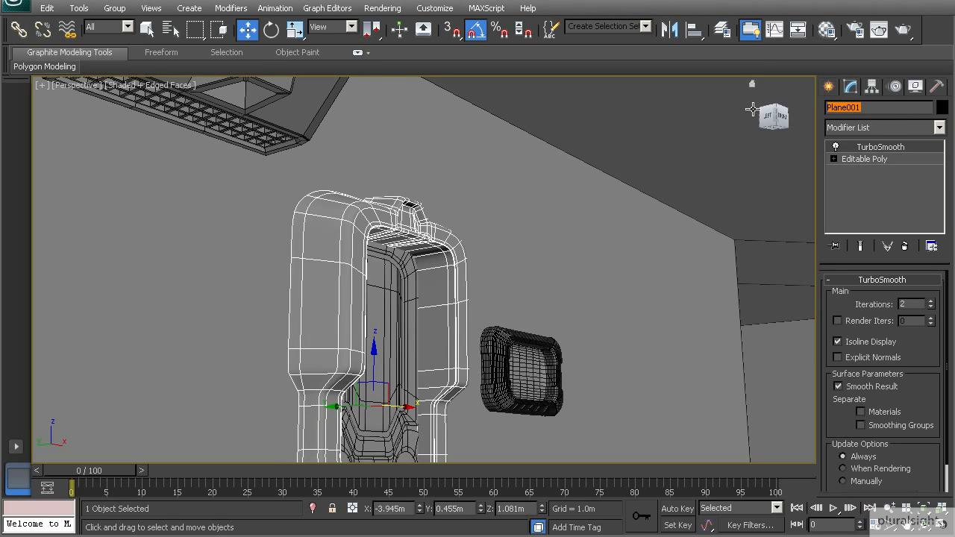
pyautogui.write('Sci_FI')
pyautogui.press('BackSpace')
pyautogui.write('i_Door_Frame')
pyautogui.keyDown('alt'); pyautogui.moveTo(459, 312); pyautogui.dragTo(388, 306, button='middle'); pyautogui.keyUp('alt')
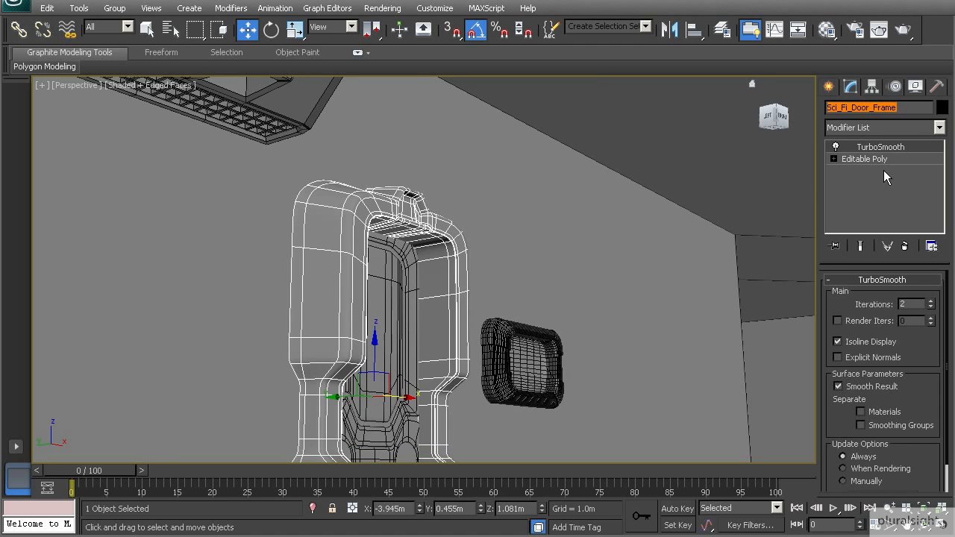
# Rename the top door panel as Sci_Fi_Upper_Door and copy the name for reuse.
pyautogui.click(398, 314)
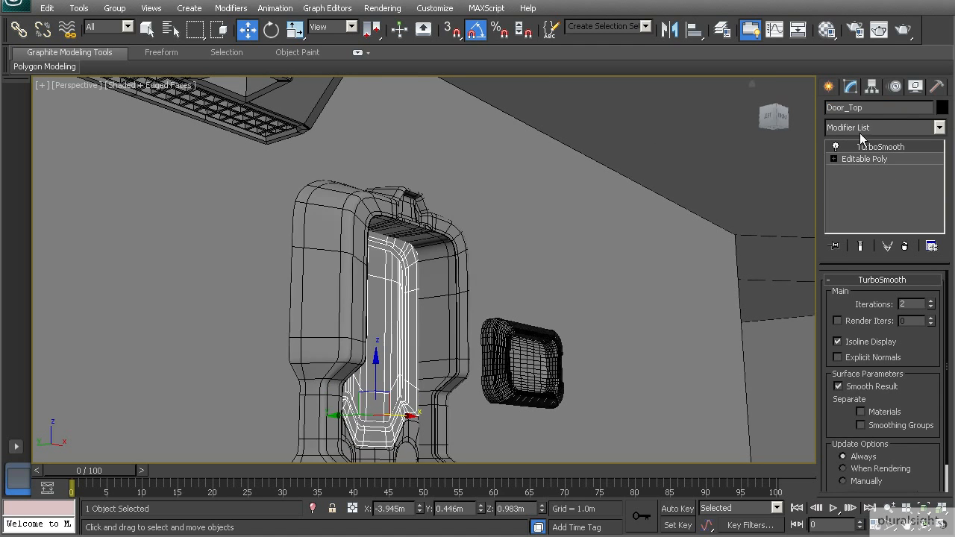
pyautogui.doubleClick(850, 107)
pyautogui.write('Sci_Fi_Door_Frame')
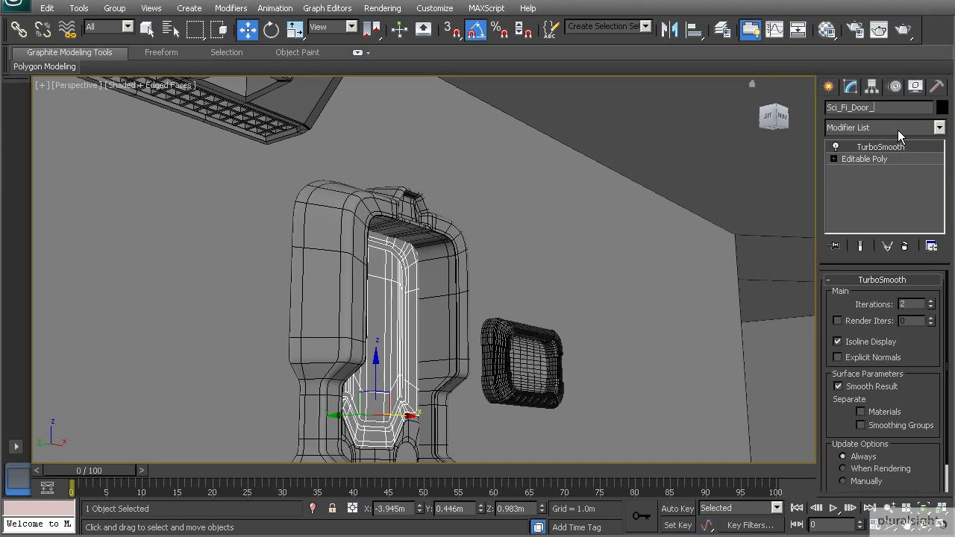
pyautogui.press('BackSpace')
pyautogui.press('BackSpace')
pyautogui.press('BackSpace')
pyautogui.press('BackSpace')
pyautogui.press('BackSpace')
pyautogui.write('Upp')
pyautogui.moveTo(900, 110); pyautogui.dragTo(794, 106)
pyautogui.hotkey('ctrl', 'c')
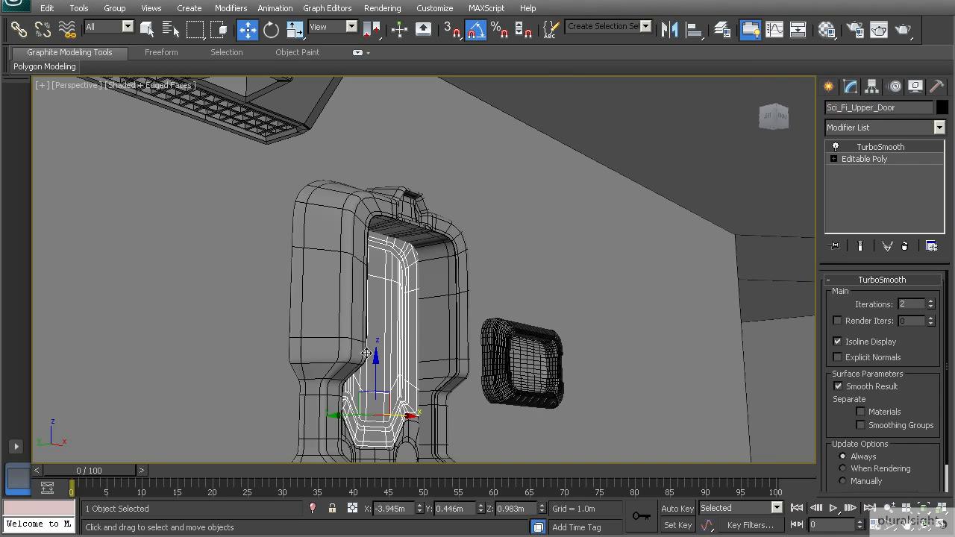
# Rename the bottom door panel as Sci_Fi_Lower_Door, reusing the copied name.
pyautogui.moveTo(370, 350); pyautogui.dragTo(361, 262, button='middle')
pyautogui.click(376, 391)
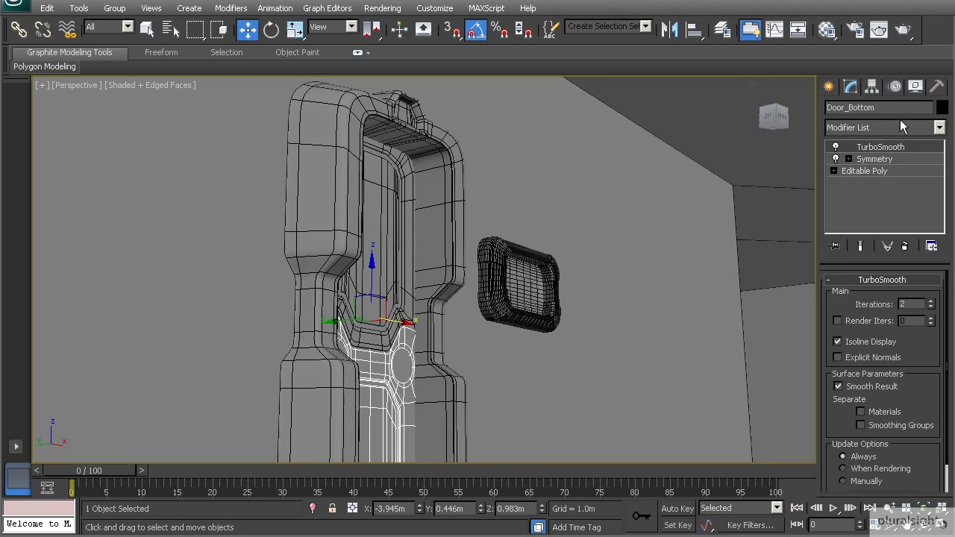
pyautogui.moveTo(893, 108); pyautogui.dragTo(829, 109)
pyautogui.hotkey('ctrl', 'v')
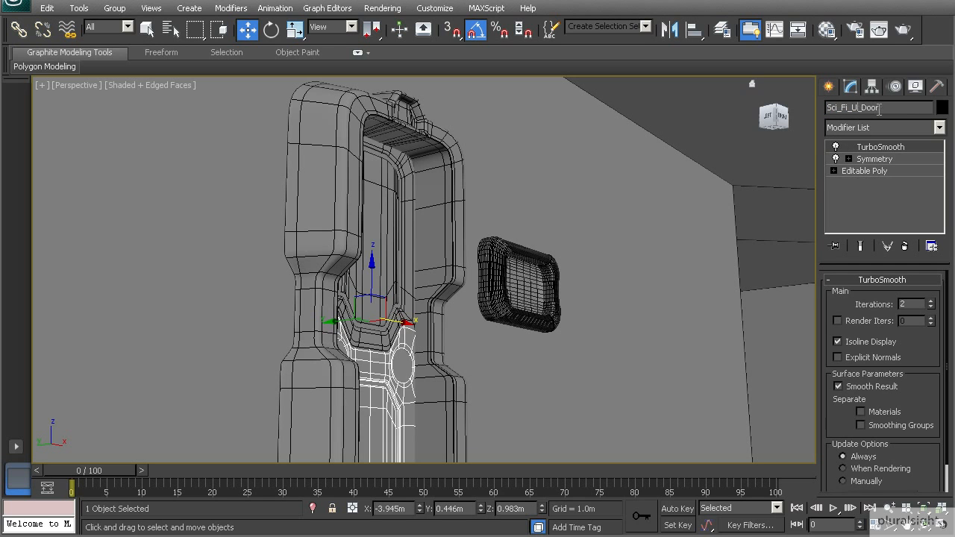
pyautogui.write('ower')
# Rename the rounded box on the wall beside the door as Sci_Fi_MedKit.
pyautogui.moveTo(488, 302); pyautogui.dragTo(482, 292, button='middle')
pyautogui.click(483, 294)
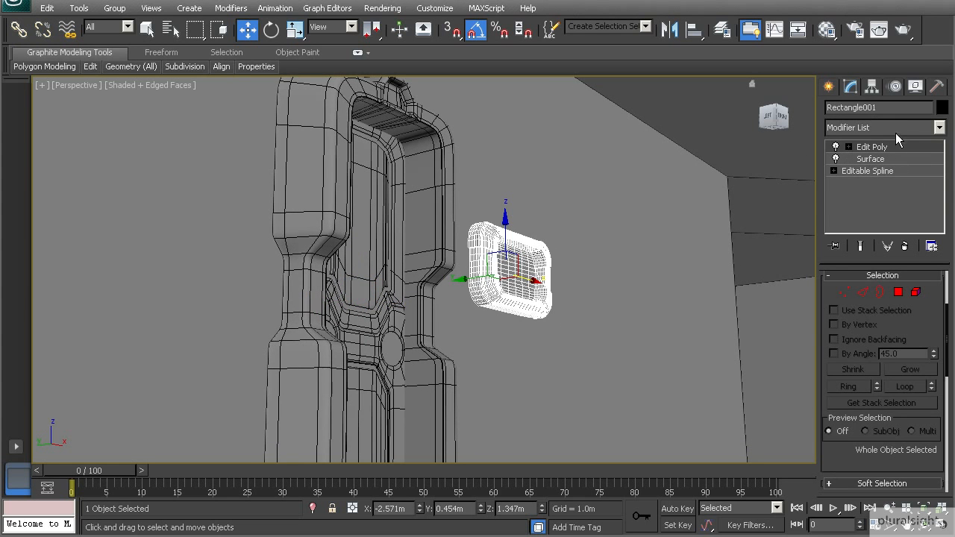
pyautogui.moveTo(893, 114); pyautogui.dragTo(800, 112)
pyautogui.write('MedKit')
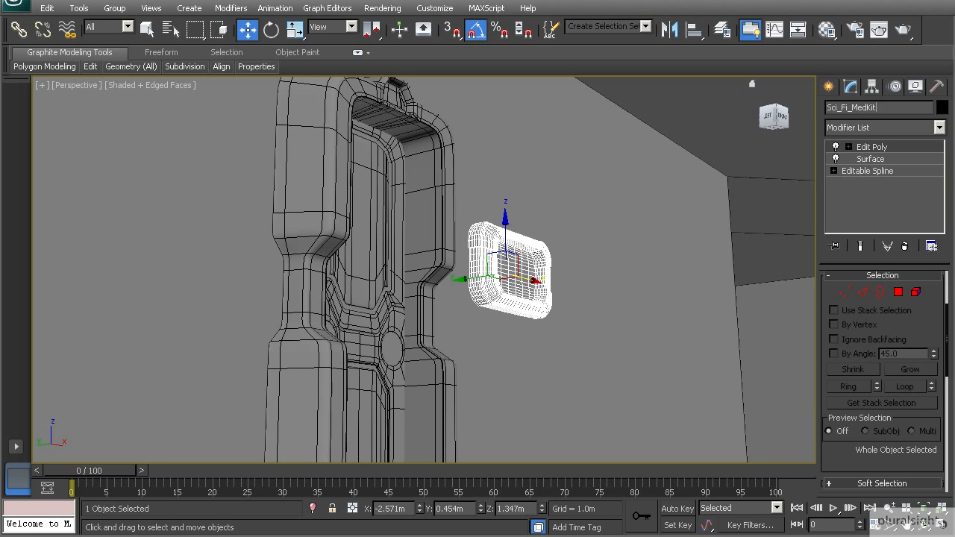
# Select all the floor tile groups in the corridor and ungroup them.
pyautogui.click(636, 231)
pyautogui.press('z')
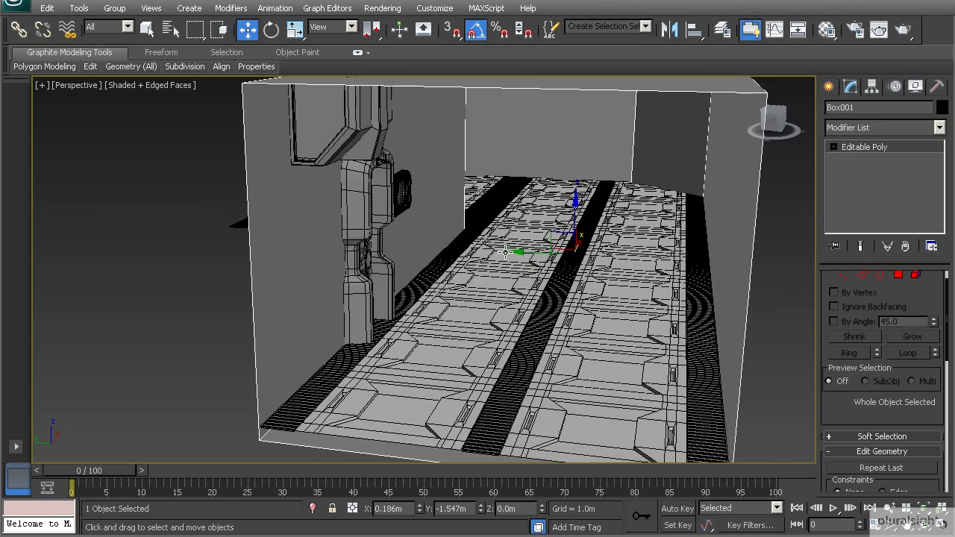
pyautogui.click(444, 382)
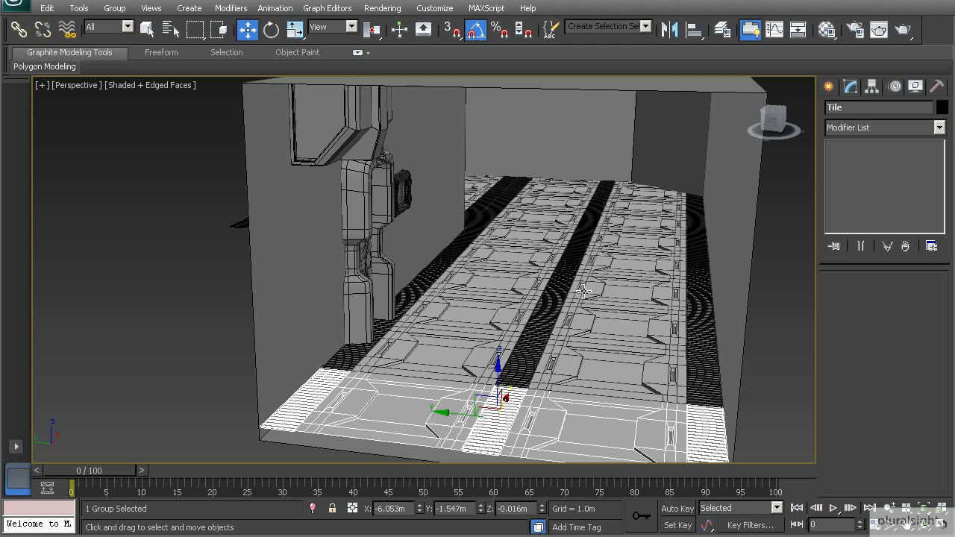
pyautogui.scroll(-3, 426, 377)
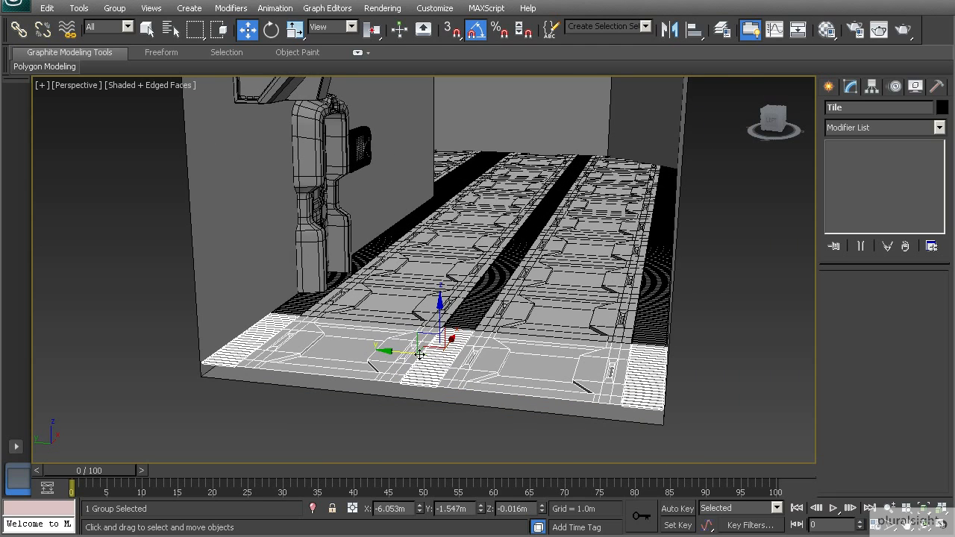
pyautogui.moveTo(721, 434); pyautogui.dragTo(405, 136)
pyautogui.keyDown('alt'); pyautogui.moveTo(384, 209); pyautogui.dragTo(418, 179, button='middle'); pyautogui.keyUp('alt')
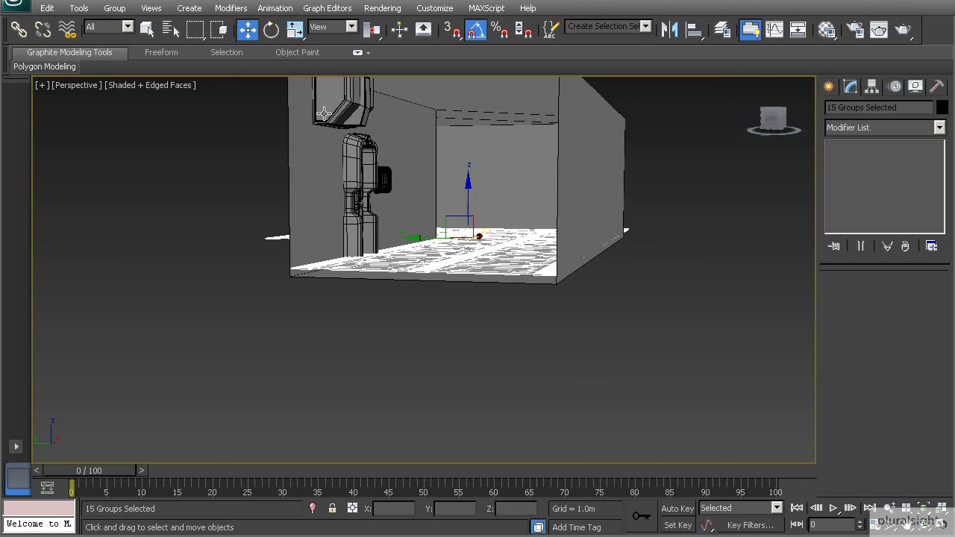
pyautogui.click(118, 9)
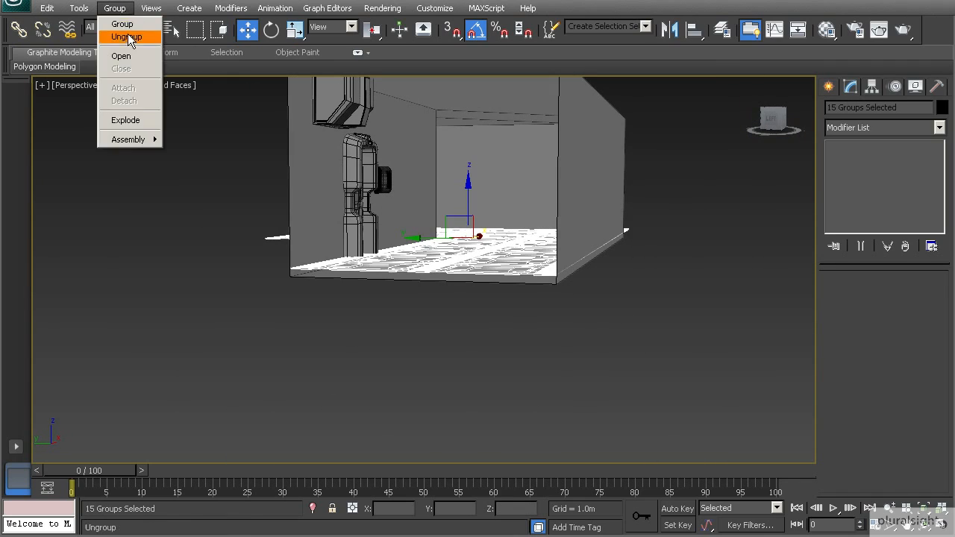
pyautogui.click(131, 38)
# Check the ungrouped floor by selecting several of its individual pieces one at a time.
pyautogui.click(462, 331)
pyautogui.keyDown('alt'); pyautogui.moveTo(463, 331); pyautogui.dragTo(464, 288, button='middle'); pyautogui.keyUp('alt')
pyautogui.click(478, 280)
pyautogui.click(440, 300)
pyautogui.click(461, 300)
pyautogui.click(420, 296)
pyautogui.scroll(2, 409, 269)
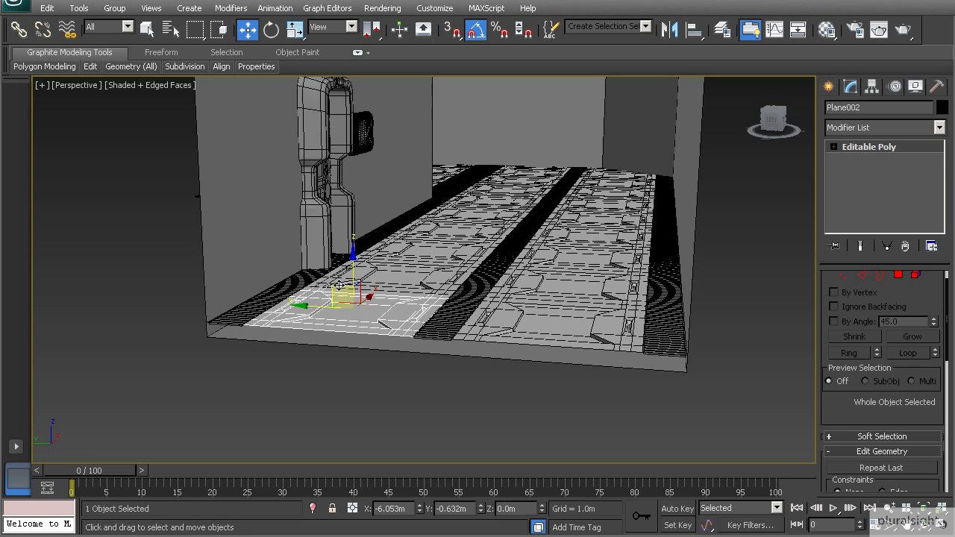
pyautogui.keyDown('alt'); pyautogui.moveTo(282, 305); pyautogui.dragTo(328, 319, button='middle'); pyautogui.keyUp('alt')
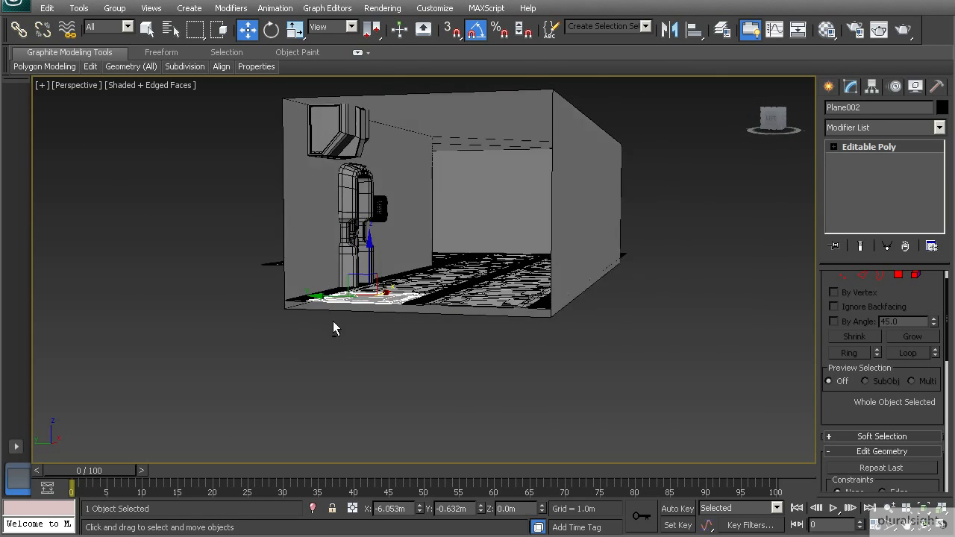
# Group all the floor pieces as Sci_Fi_Floor, excluding the room shell and the door parts from the selection.
pyautogui.moveTo(610, 377); pyautogui.dragTo(419, 228)
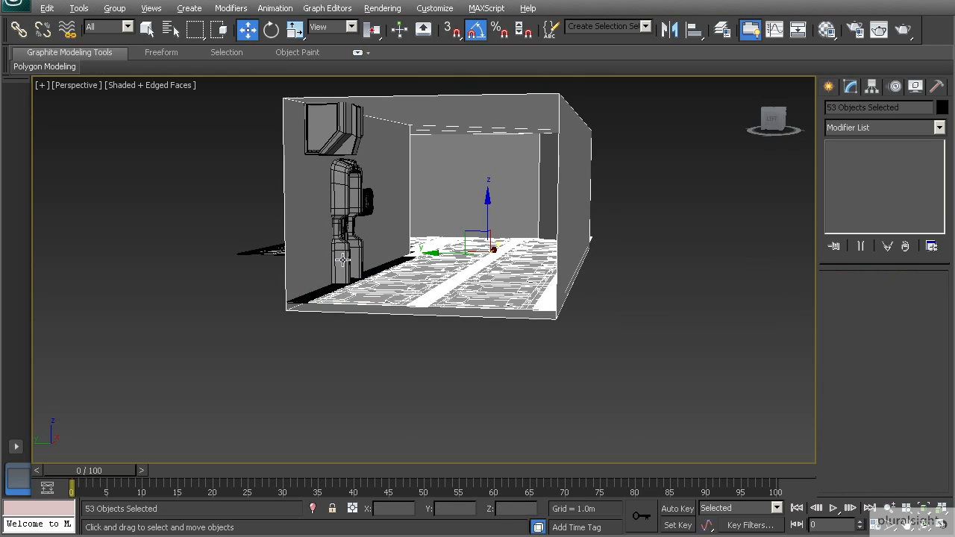
pyautogui.moveTo(666, 391); pyautogui.dragTo(247, 239)
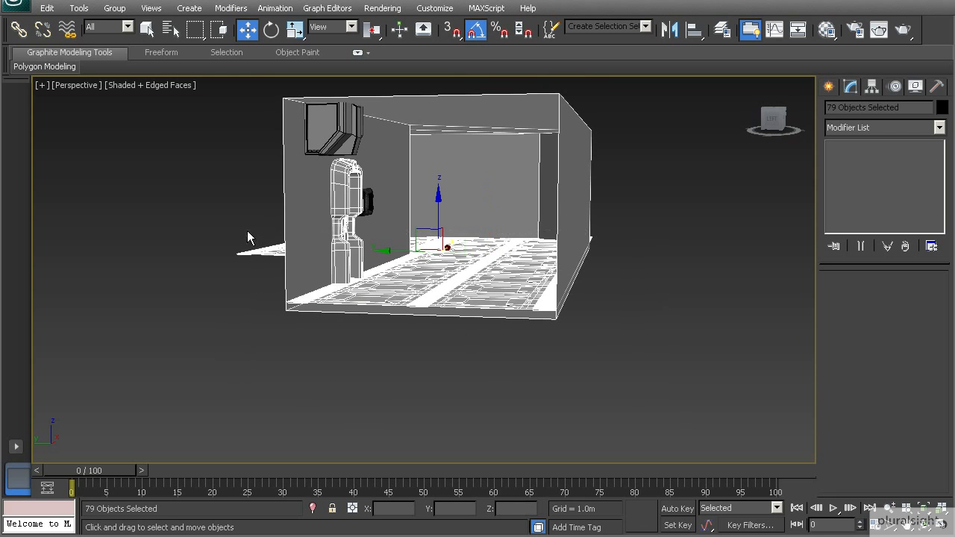
pyautogui.press('z')
pyautogui.scroll(5, 279, 247)
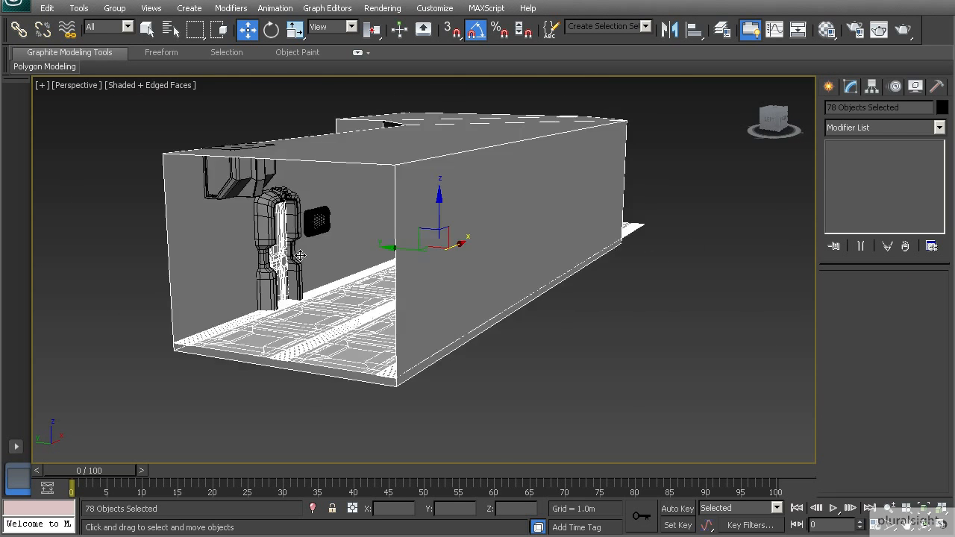
pyautogui.keyDown('alt'); pyautogui.click(231, 291); pyautogui.keyUp('alt')
pyautogui.keyDown('alt'); pyautogui.click(233, 250); pyautogui.keyUp('alt')
pyautogui.keyDown('alt'); pyautogui.click(233, 249); pyautogui.keyUp('alt')
pyautogui.keyDown('alt'); pyautogui.moveTo(234, 249); pyautogui.dragTo(324, 205, button='middle'); pyautogui.keyUp('alt')
pyautogui.keyDown('alt'); pyautogui.moveTo(222, 241); pyautogui.dragTo(455, 288, button='middle'); pyautogui.keyUp('alt')
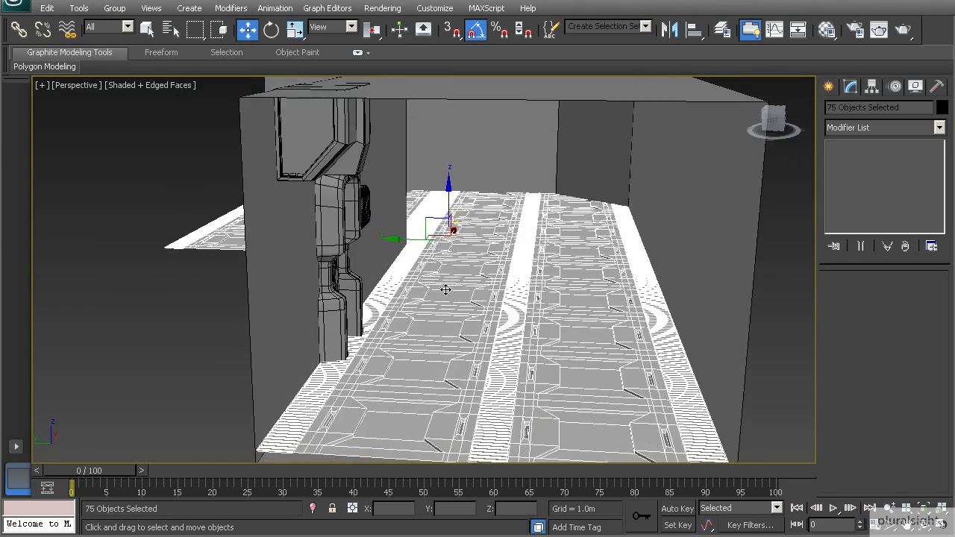
pyautogui.click(114, 8)
pyautogui.click(124, 26)
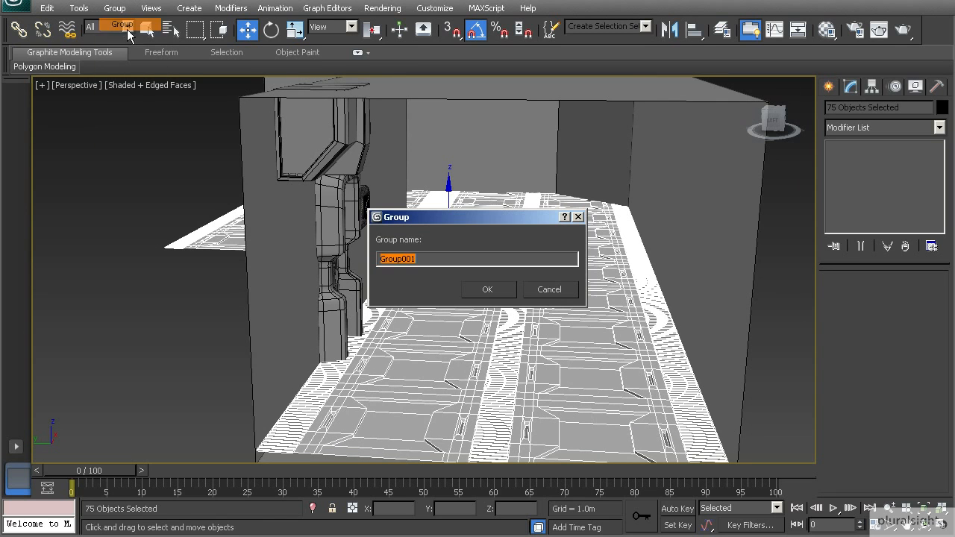
pyautogui.write('Sci_Fi')
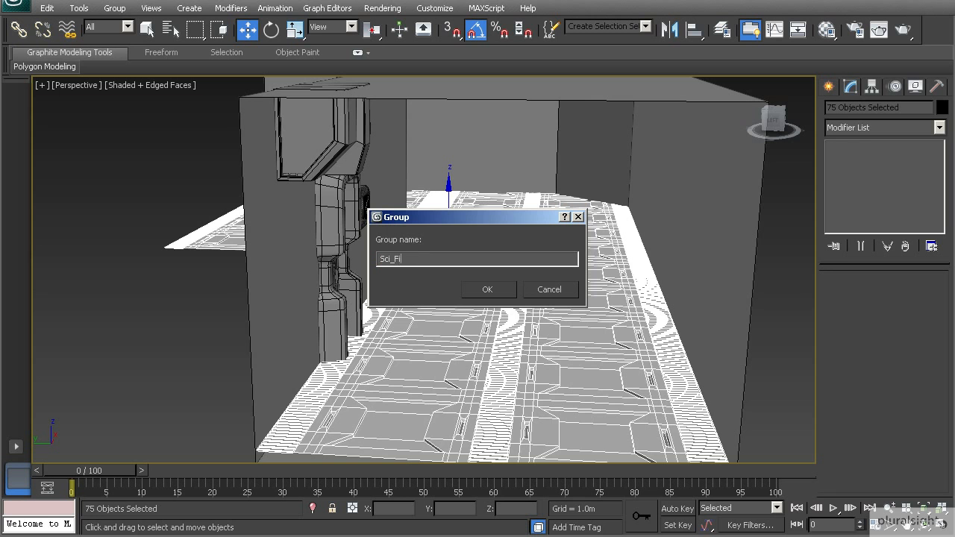
pyautogui.write('_Floor')
pyautogui.press('Return')
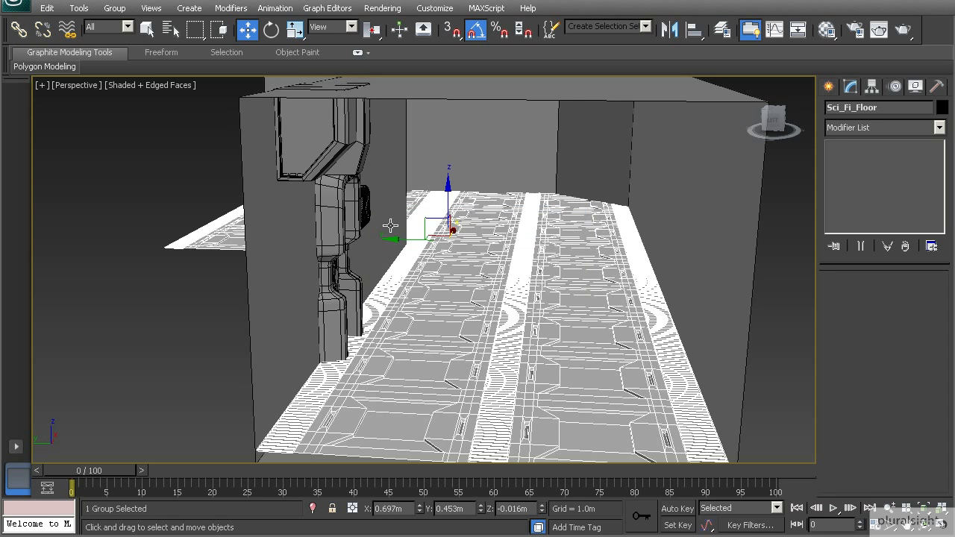
# Check the new floor group by deselecting everything and selecting the floor again.
pyautogui.click(184, 324)
pyautogui.keyDown('alt'); pyautogui.moveTo(290, 350); pyautogui.dragTo(330, 332, button='middle'); pyautogui.keyUp('alt')
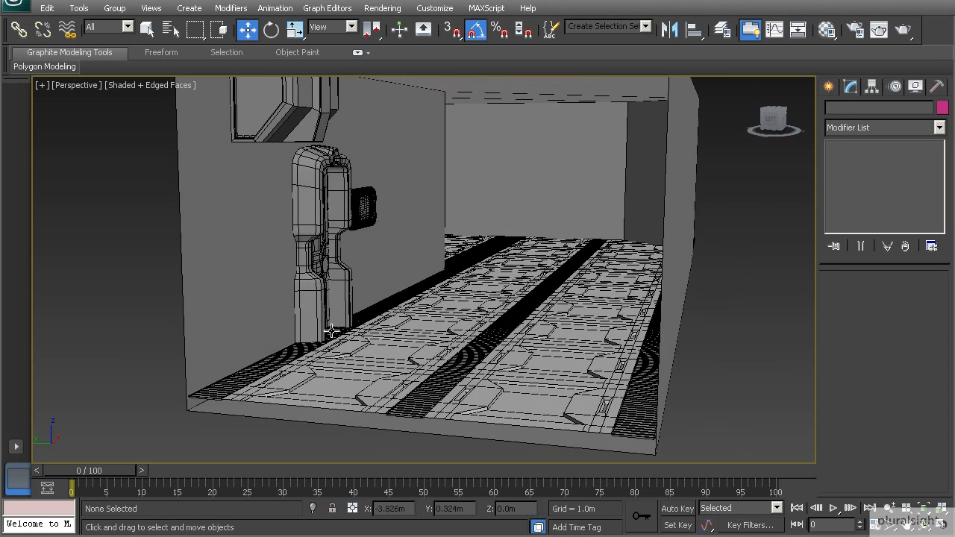
pyautogui.click(379, 325)
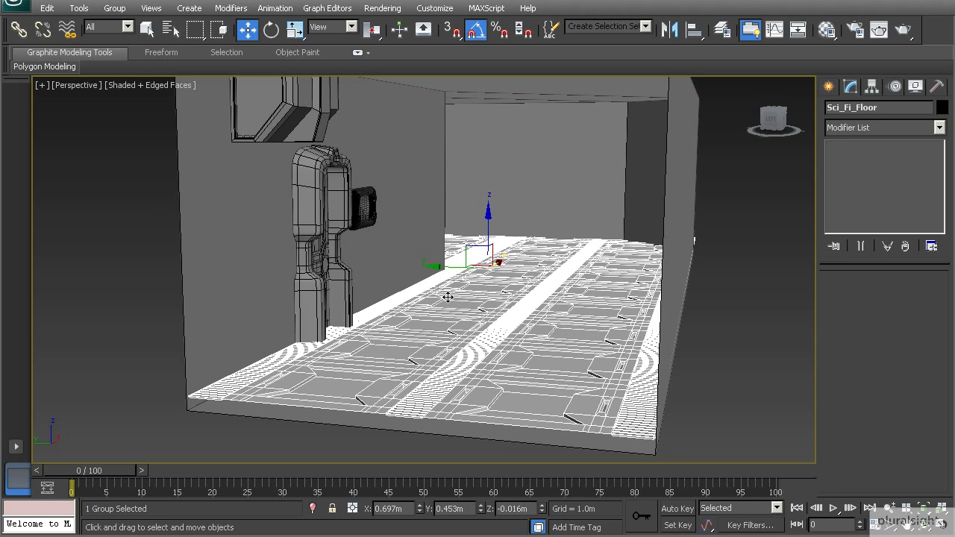
# Open the Sci_Fi_Floor group so that its individual pieces can be edited.
pyautogui.scroll(2, 456, 305)
pyautogui.moveTo(456, 305); pyautogui.dragTo(403, 239, button='middle')
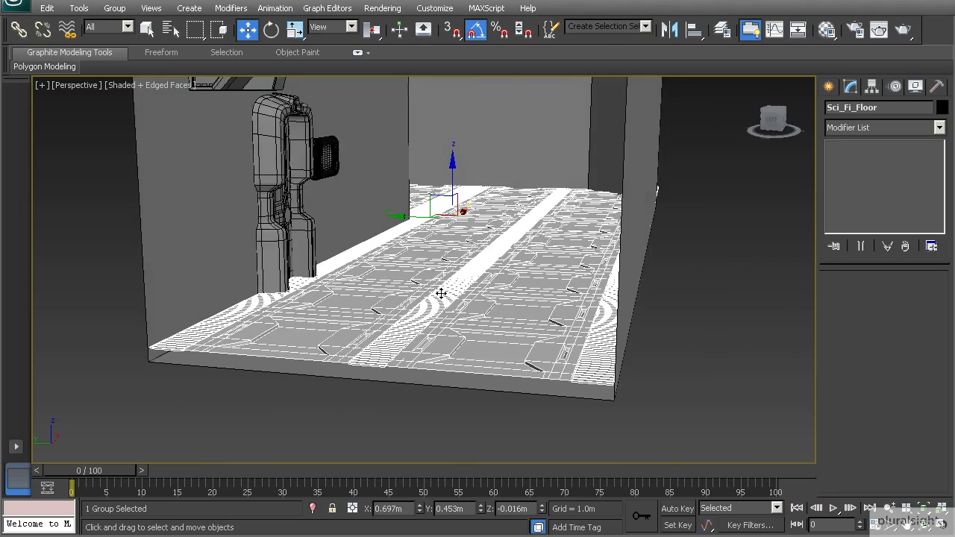
pyautogui.scroll(3, 462, 291)
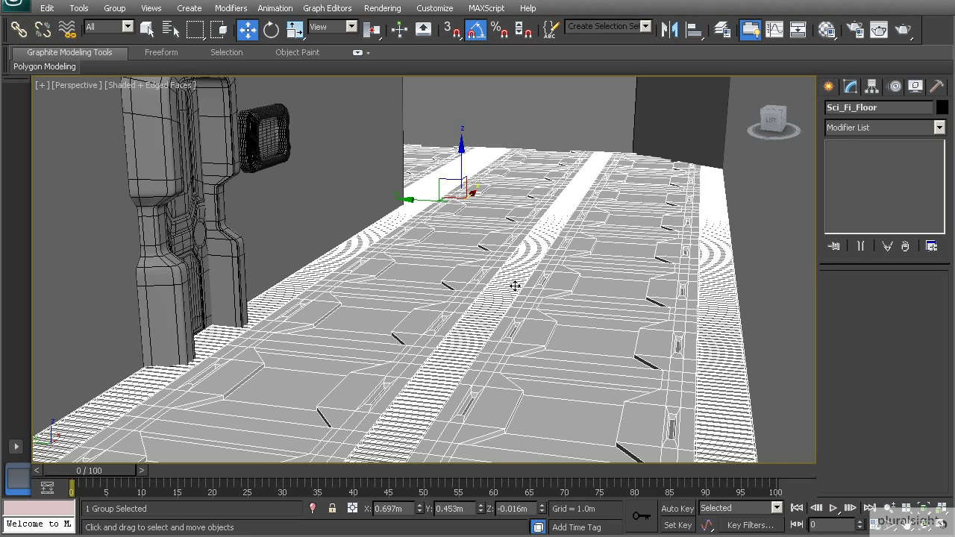
pyautogui.keyDown('alt'); pyautogui.moveTo(487, 293); pyautogui.dragTo(501, 288, button='middle'); pyautogui.keyUp('alt')
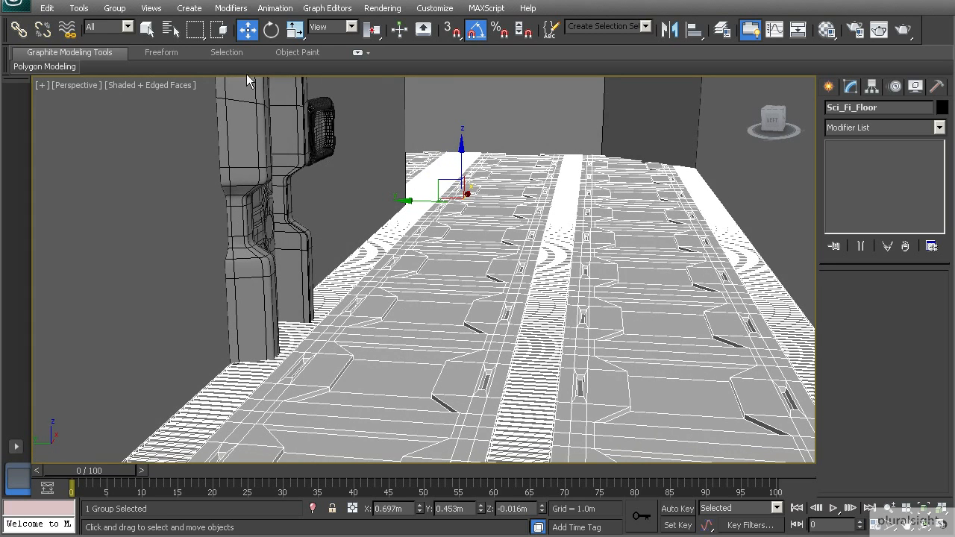
pyautogui.click(116, 8)
pyautogui.click(125, 56)
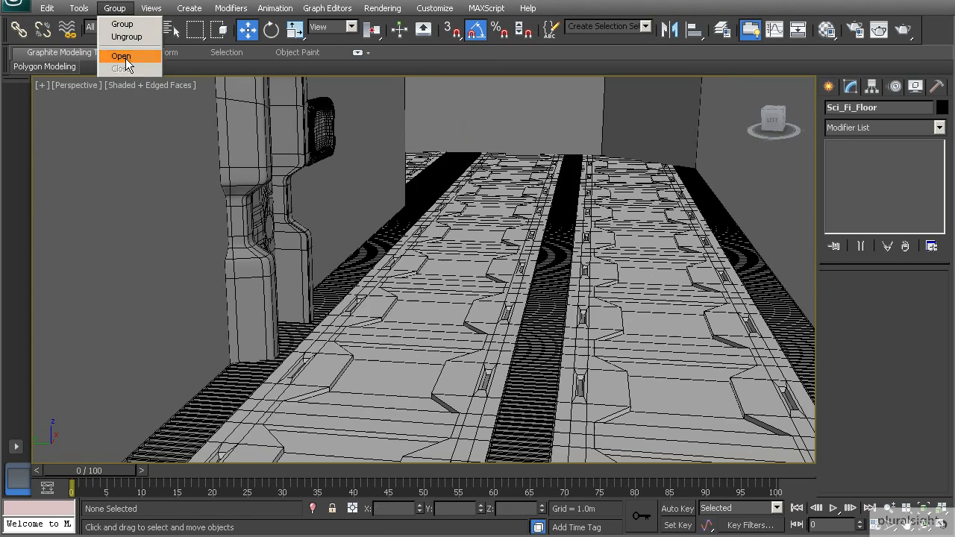
# Select one grate tile in the floor's central strip and rotate it out of line with the strip.
pyautogui.click(541, 270)
pyautogui.click(541, 307)
pyautogui.keyDown('alt'); pyautogui.moveTo(544, 309); pyautogui.dragTo(523, 287, button='middle'); pyautogui.keyUp('alt')
pyautogui.moveTo(551, 248); pyautogui.dragTo(551, 239)
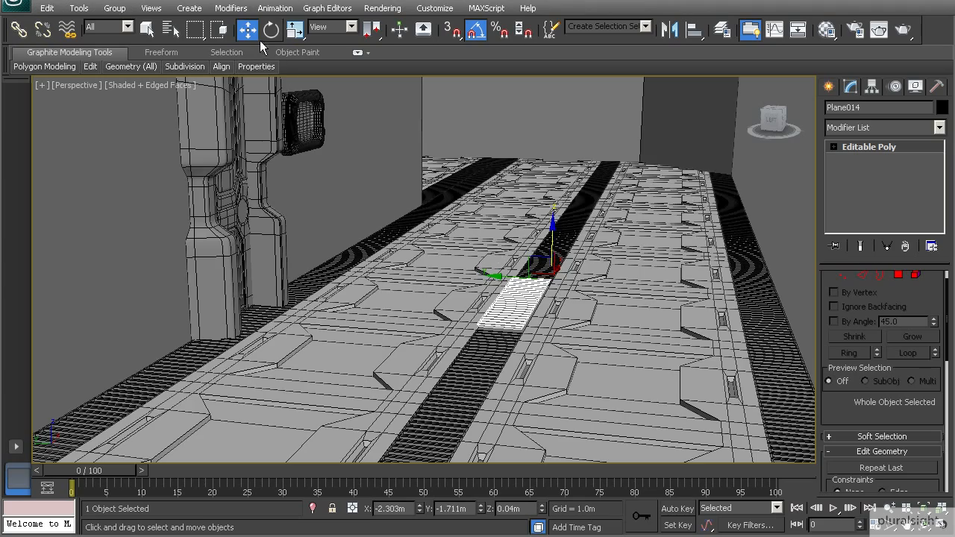
pyautogui.press('e')
pyautogui.moveTo(532, 291); pyautogui.dragTo(513, 284)
# Move the rotated grate tile to about X -2.316 m, Y -1.824 m and Z 0.026 m.
pyautogui.keyDown('alt'); pyautogui.moveTo(514, 285); pyautogui.dragTo(463, 336, button='middle'); pyautogui.keyUp('alt')
pyautogui.scroll(4, 519, 280)
pyautogui.press('w')
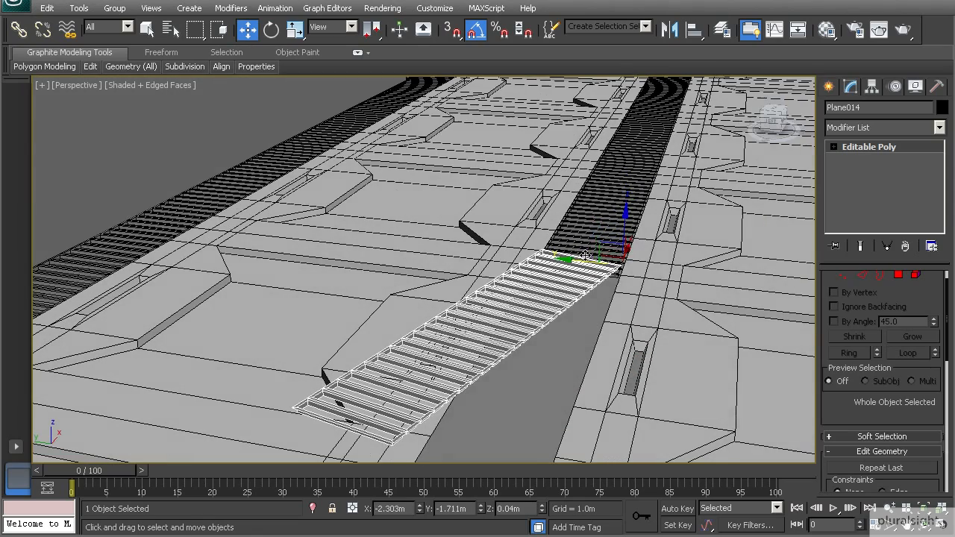
pyautogui.moveTo(602, 258); pyautogui.dragTo(618, 261)
pyautogui.keyDown('alt'); pyautogui.moveTo(619, 262); pyautogui.dragTo(600, 269, button='middle'); pyautogui.keyUp('alt')
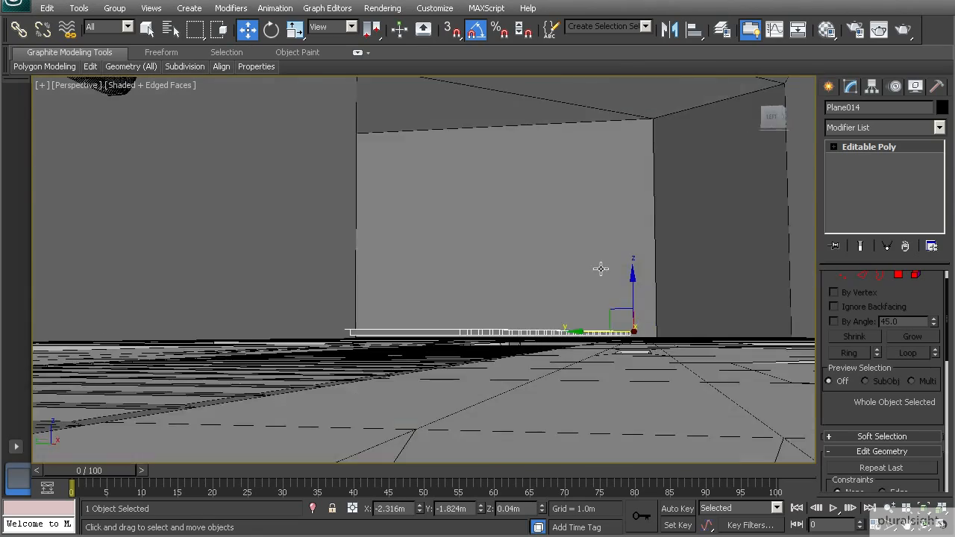
pyautogui.moveTo(633, 277); pyautogui.dragTo(631, 286)
pyautogui.keyDown('alt'); pyautogui.moveTo(631, 286); pyautogui.dragTo(534, 302, button='middle'); pyautogui.keyUp('alt')
pyautogui.scroll(-5, 533, 319)
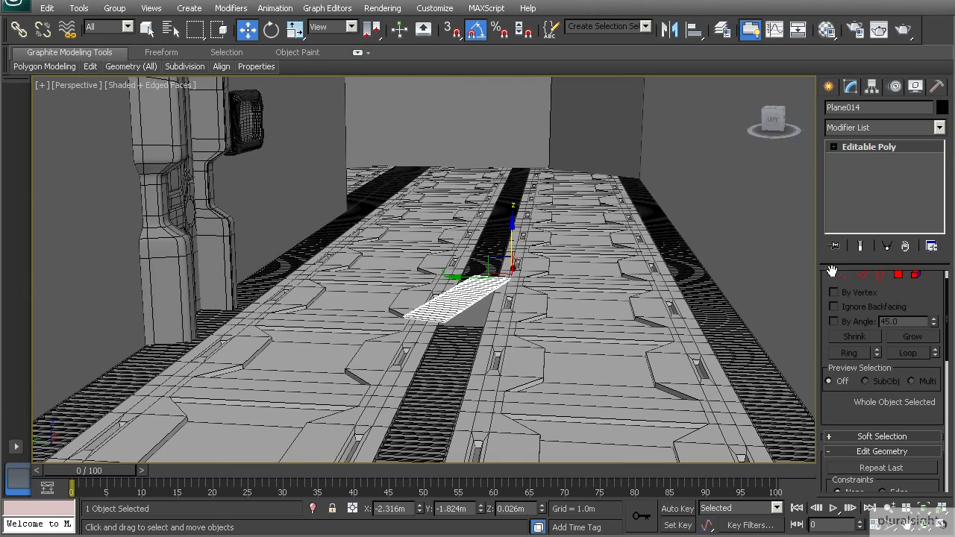
# Close the Sci_Fi_Floor group, clear the selection and reselect the floor as a whole.
pyautogui.click(115, 9)
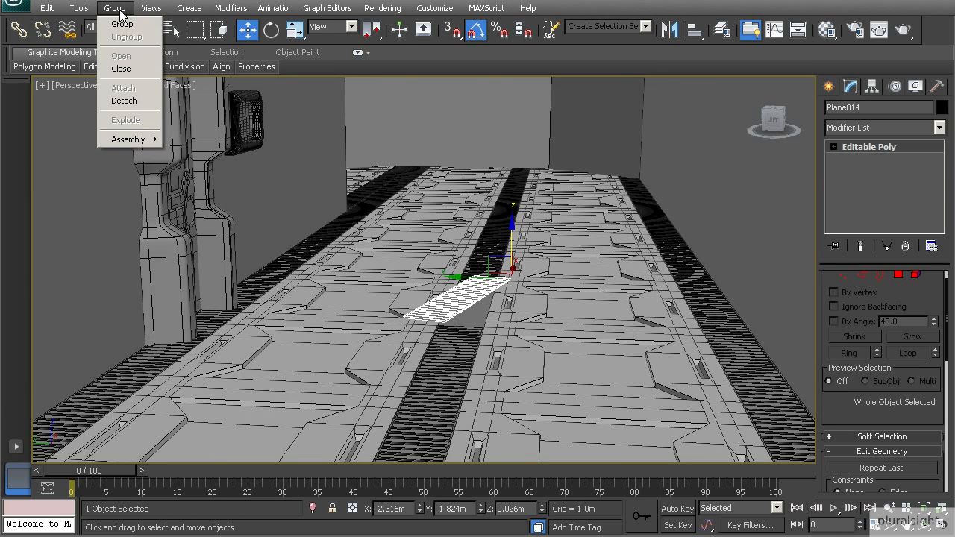
pyautogui.click(121, 69)
pyautogui.scroll(-8, 371, 270)
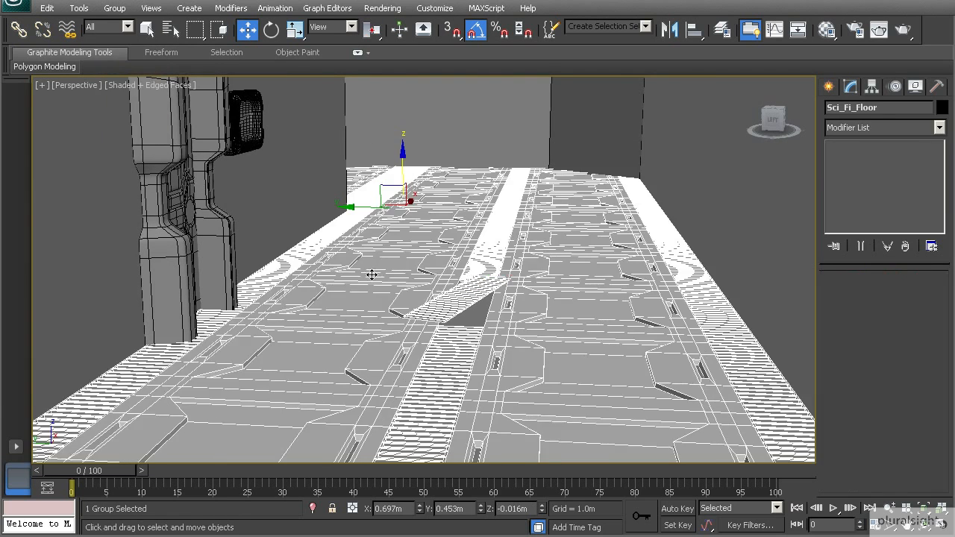
pyautogui.keyDown('alt'); pyautogui.moveTo(422, 265); pyautogui.dragTo(407, 285, button='middle'); pyautogui.keyUp('alt')
pyautogui.click(655, 305)
pyautogui.scroll(5, 407, 284)
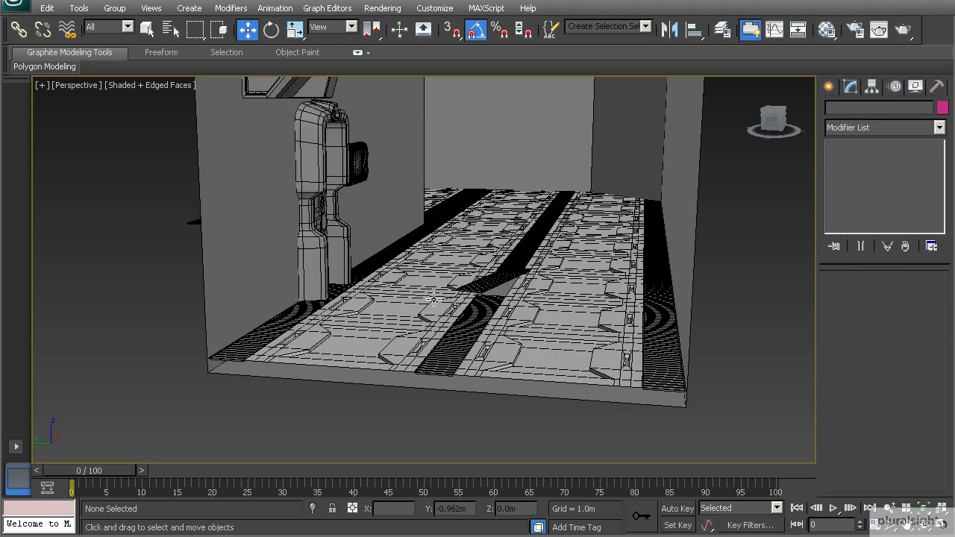
pyautogui.click(505, 279)
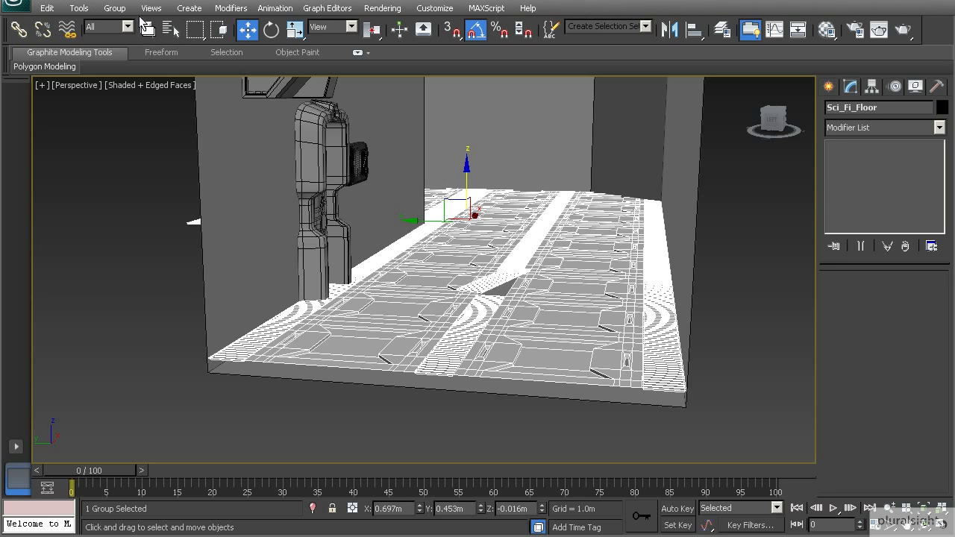
# Reopen the Sci_Fi_Floor group, select one floor tile inside it, and close the group again.
pyautogui.click(118, 10)
pyautogui.click(121, 56)
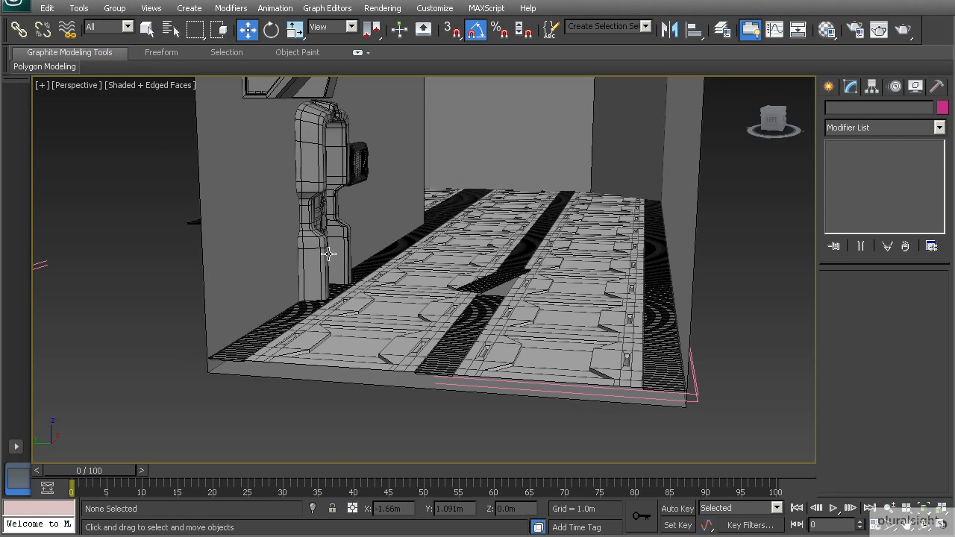
pyautogui.scroll(-5, 321, 270)
pyautogui.keyDown('alt'); pyautogui.moveTo(321, 270); pyautogui.dragTo(200, 285, button='middle'); pyautogui.keyUp('alt')
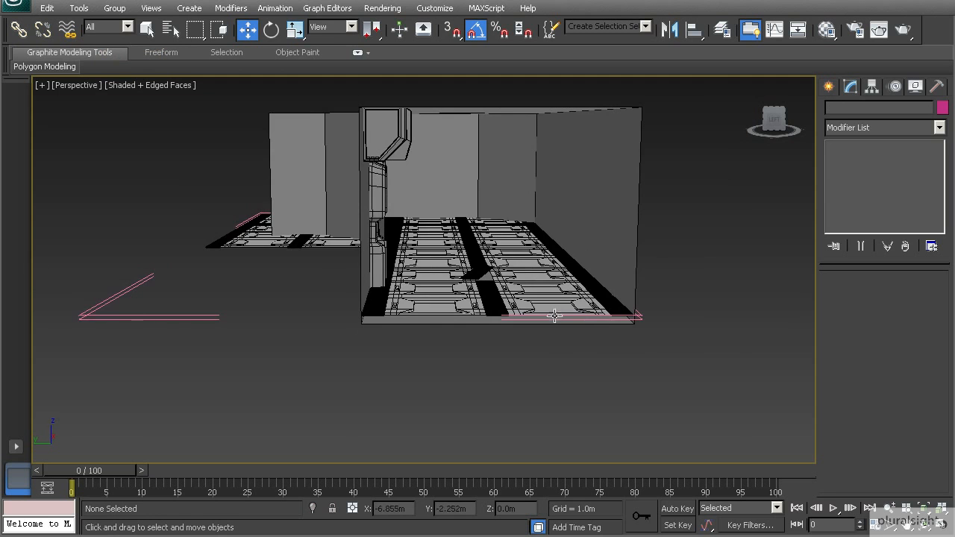
pyautogui.keyDown('alt'); pyautogui.moveTo(611, 318); pyautogui.dragTo(583, 320, button='middle'); pyautogui.keyUp('alt')
pyautogui.click(481, 295)
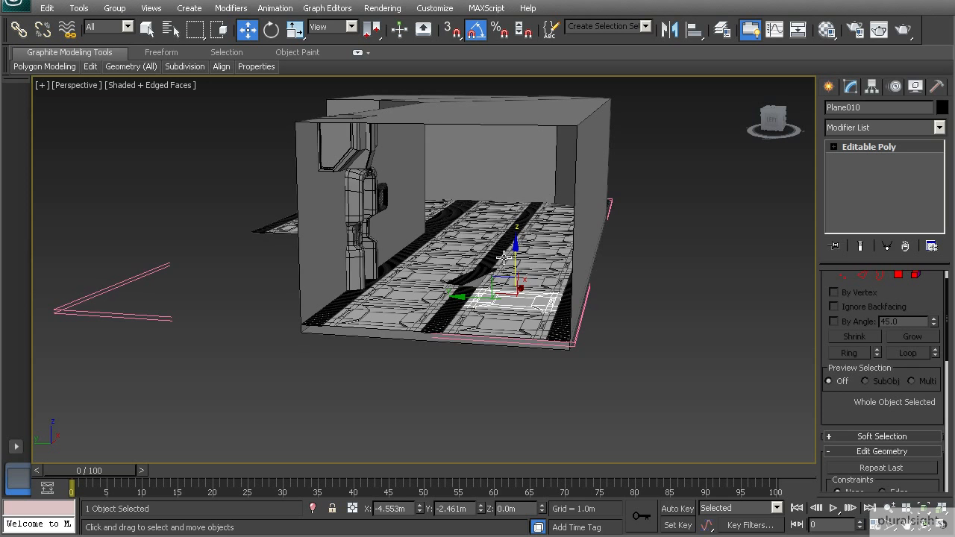
pyautogui.click(114, 8)
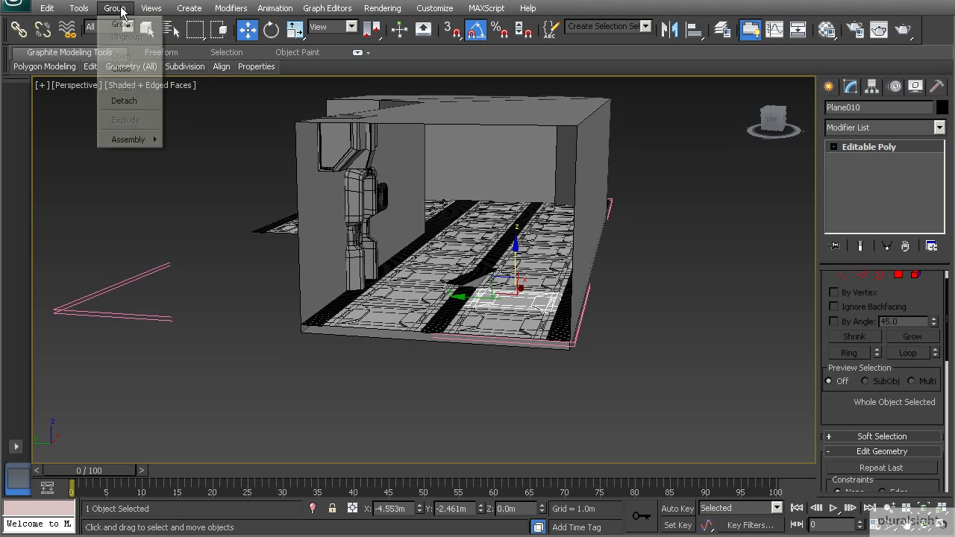
pyautogui.click(121, 68)
pyautogui.click(218, 247)
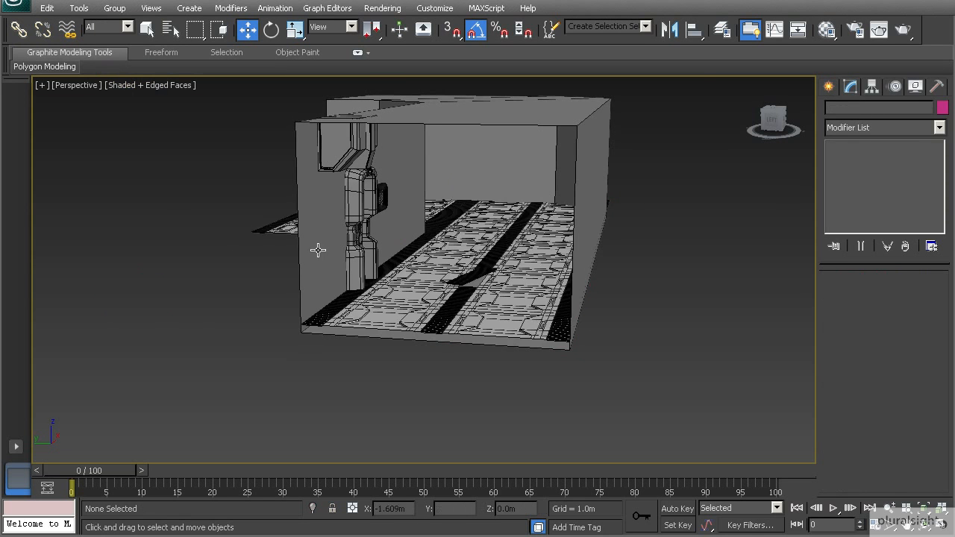
# Select the door frame together with the upper and lower door panels.
pyautogui.scroll(5, 317, 250)
pyautogui.moveTo(327, 255); pyautogui.dragTo(334, 299, button='middle')
pyautogui.keyDown('alt'); pyautogui.moveTo(289, 243); pyautogui.dragTo(328, 268, button='middle'); pyautogui.keyUp('alt')
pyautogui.scroll(5, 341, 283)
pyautogui.keyDown('alt'); pyautogui.moveTo(428, 301); pyautogui.dragTo(396, 299, button='middle'); pyautogui.keyUp('alt')
pyautogui.keyDown('ctrl'); pyautogui.click(351, 330); pyautogui.keyUp('ctrl')
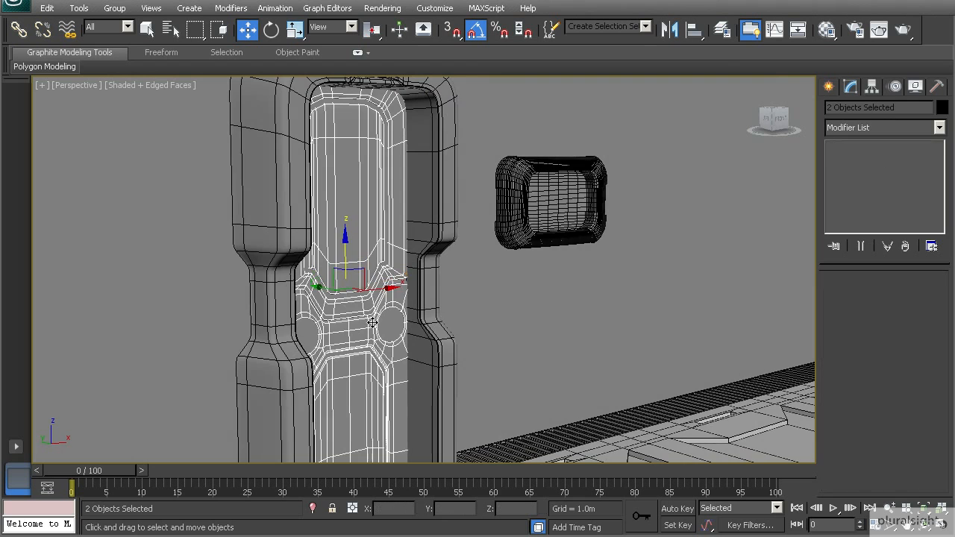
pyautogui.keyDown('ctrl'); pyautogui.click(422, 271); pyautogui.keyUp('ctrl')
pyautogui.keyDown('alt'); pyautogui.moveTo(337, 283); pyautogui.dragTo(354, 308, button='middle'); pyautogui.keyUp('alt')
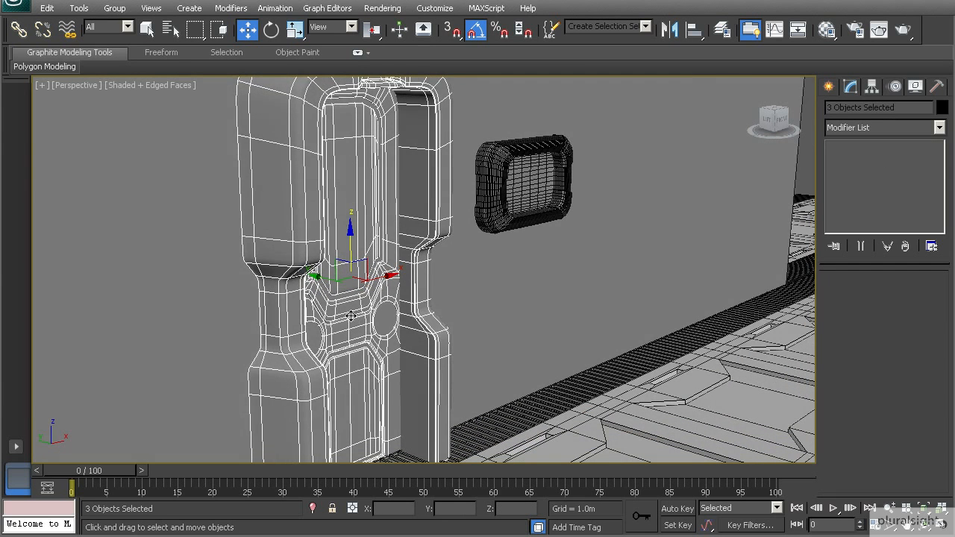
# Select only the upper and lower door panels and nudge them along the Y axis within the door frame.
pyautogui.click(350, 312)
pyautogui.keyDown('ctrl'); pyautogui.click(345, 295); pyautogui.keyUp('ctrl')
pyautogui.click(356, 268)
pyautogui.keyDown('ctrl'); pyautogui.click(364, 330); pyautogui.keyUp('ctrl')
pyautogui.moveTo(318, 286); pyautogui.dragTo(326, 285)
# Add the door frame to the selected panels and group all three as Sci_Fi_Door_Assembled.
pyautogui.moveTo(394, 244)
pyautogui.keyDown('alt'); pyautogui.mouseDown(button='middle')
pyautogui.moveTo(386, 220)
pyautogui.moveTo(391, 238)
pyautogui.mouseUp(button='middle'); pyautogui.keyUp('alt')
pyautogui.scroll(-5, 391, 238)
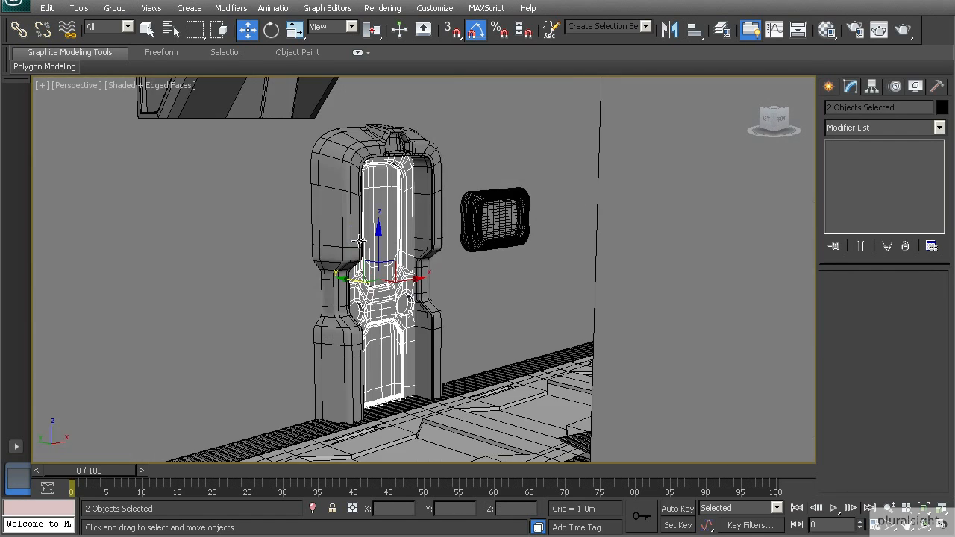
pyautogui.keyDown('ctrl'); pyautogui.click(313, 224); pyautogui.keyUp('ctrl')
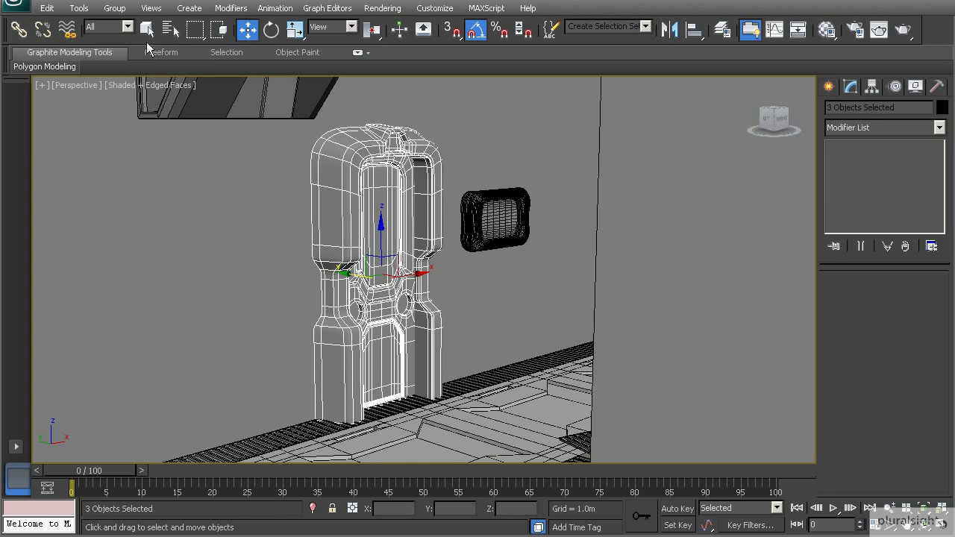
pyautogui.click(114, 9)
pyautogui.click(123, 23)
pyautogui.write('Sci_Fi_Door_Assembled')
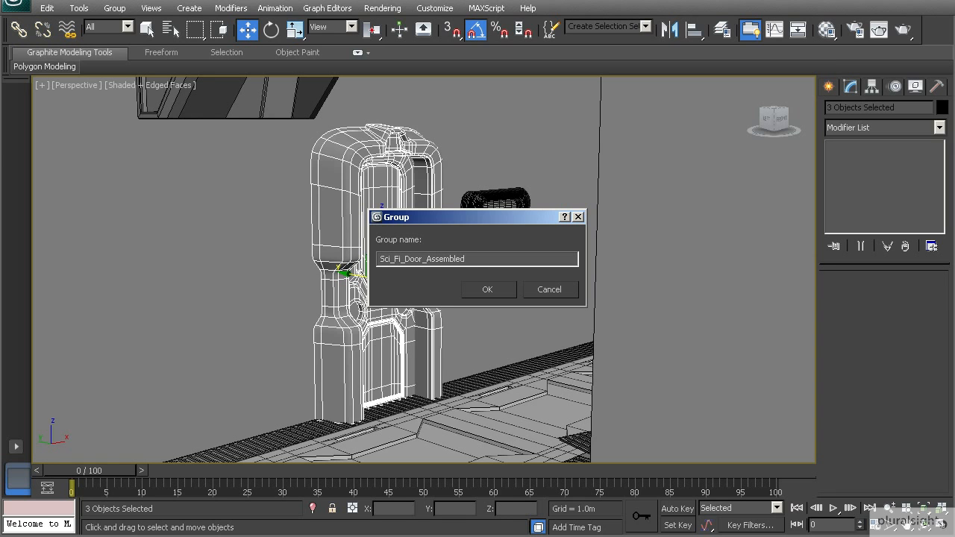
pyautogui.press('Return')
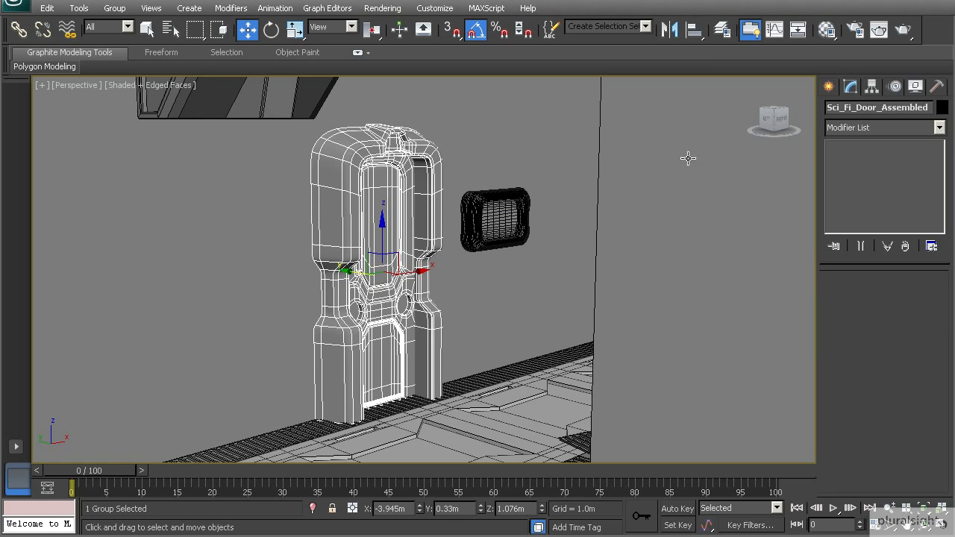
# Open the Sci_Fi_Door_Assembled group, select the door frame inside it, and close the group.
pyautogui.keyDown('alt'); pyautogui.moveTo(353, 257); pyautogui.dragTo(400, 281, button='middle'); pyautogui.keyUp('alt')
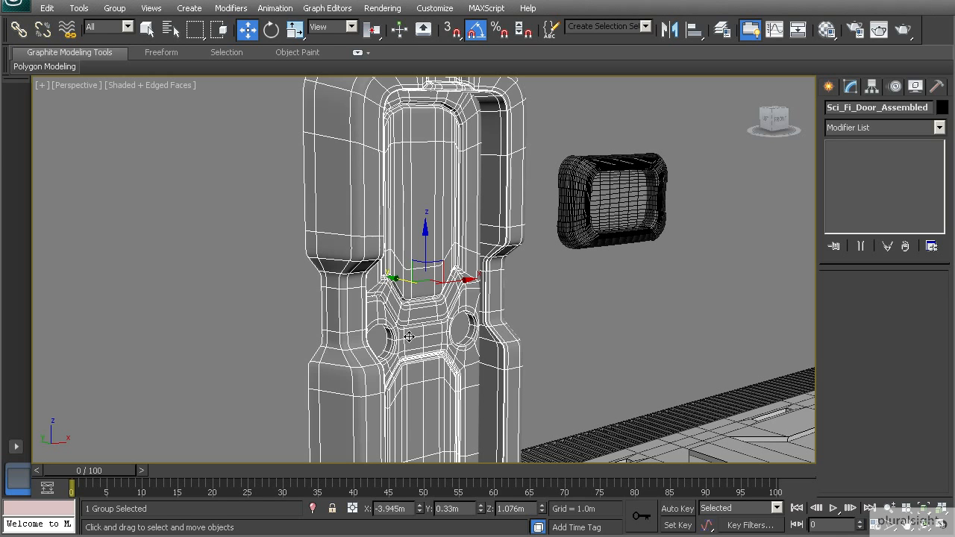
pyautogui.click(114, 7)
pyautogui.click(124, 63)
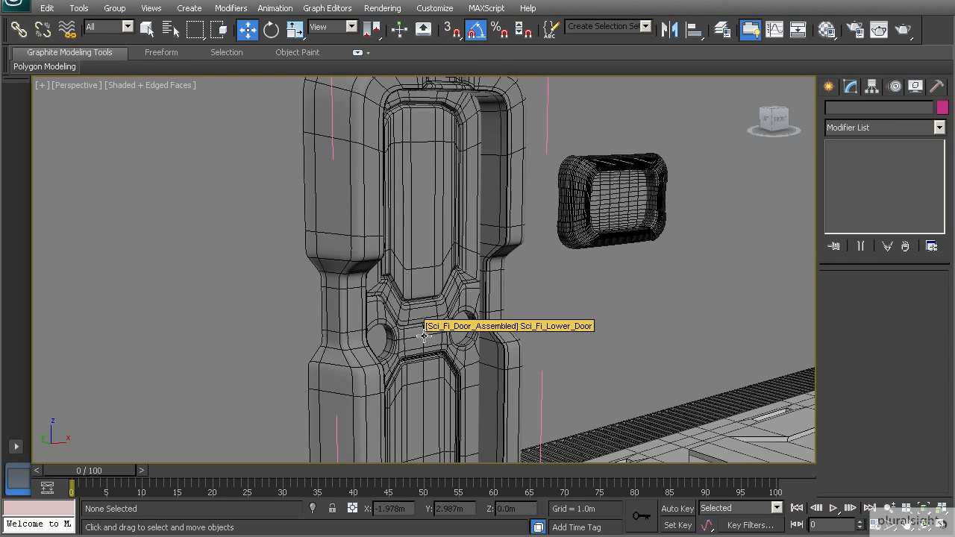
pyautogui.click(114, 7)
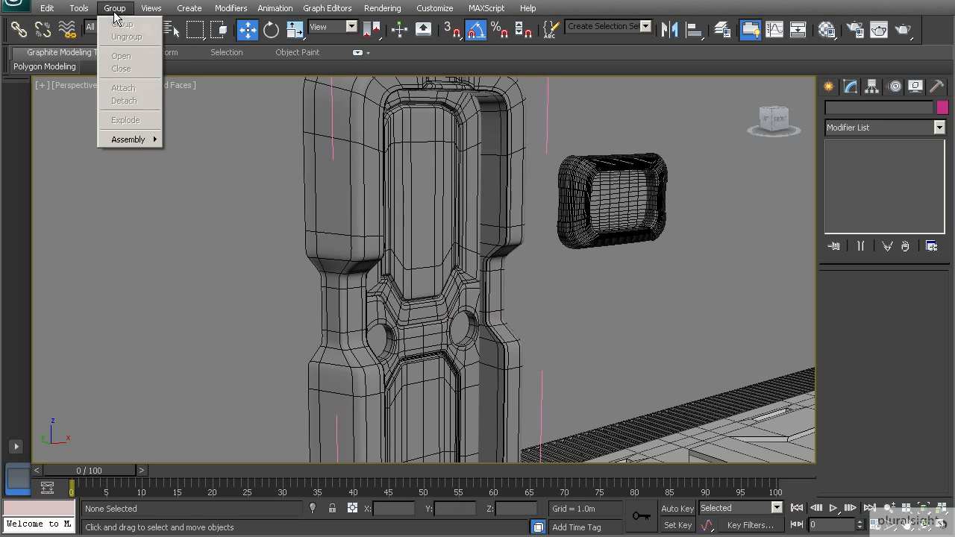
pyautogui.click(341, 201)
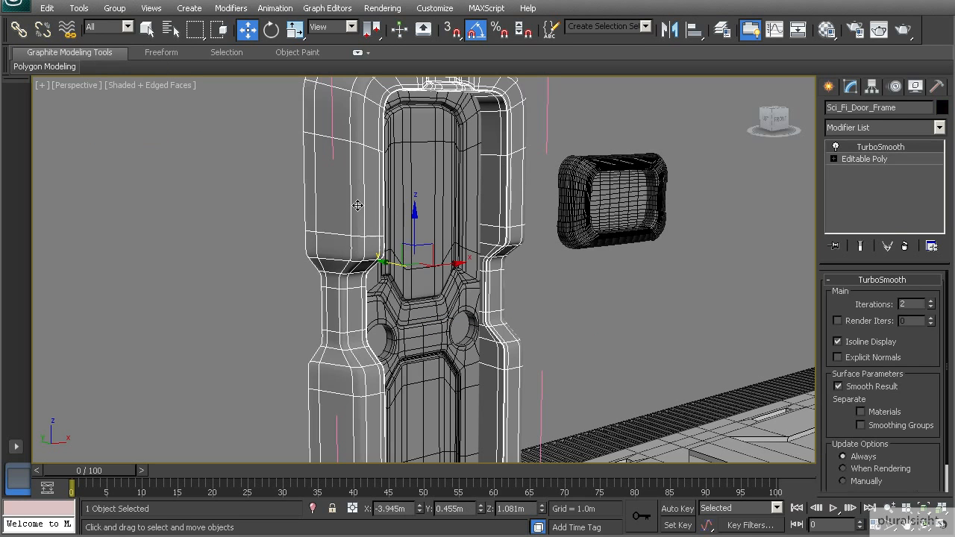
pyautogui.click(114, 7)
pyautogui.click(121, 65)
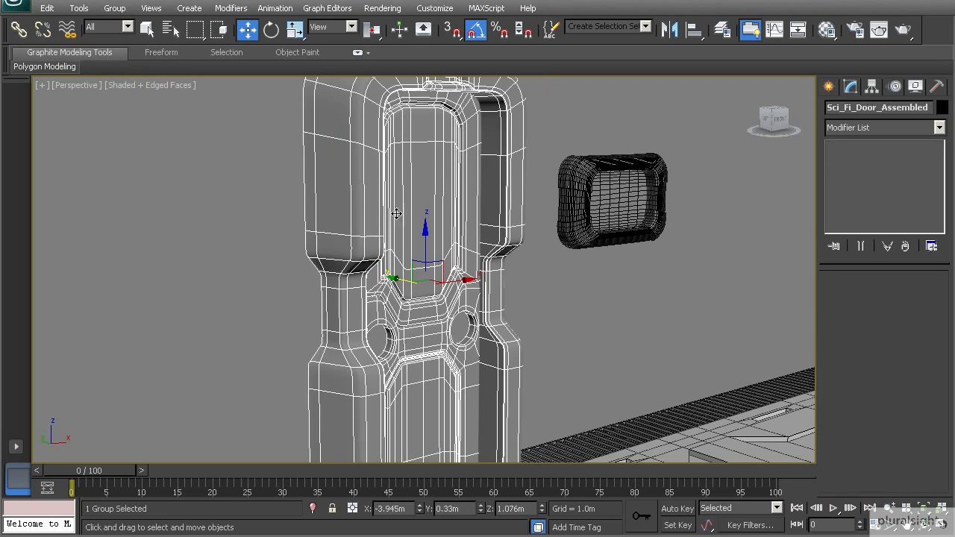
# Ungroup Sci_Fi_Door_Assembled into separate parts and select the door frame on its own.
pyautogui.click(114, 7)
pyautogui.click(122, 34)
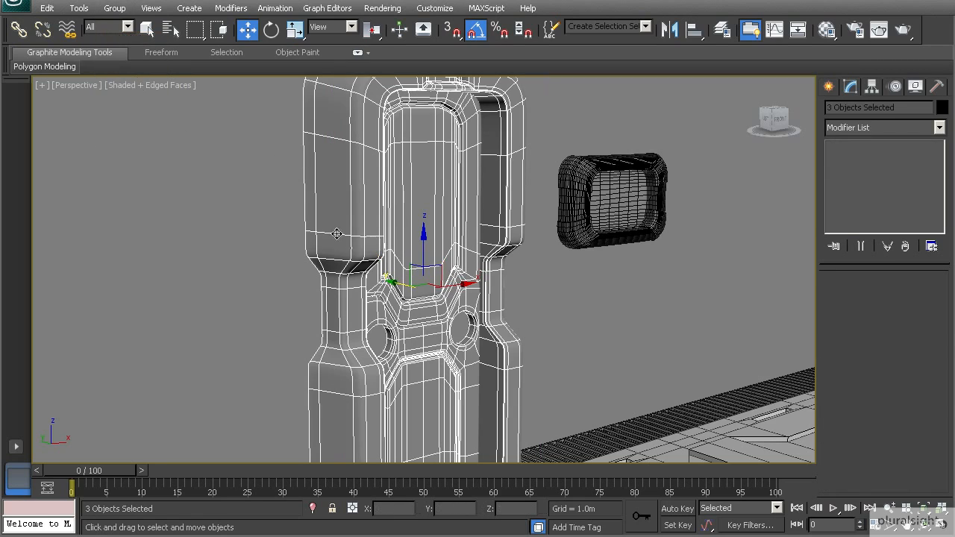
pyautogui.keyDown('alt'); pyautogui.moveTo(322, 253); pyautogui.dragTo(393, 277, button='middle'); pyautogui.keyUp('alt')
pyautogui.click(365, 238)
pyautogui.scroll(3, 407, 291)
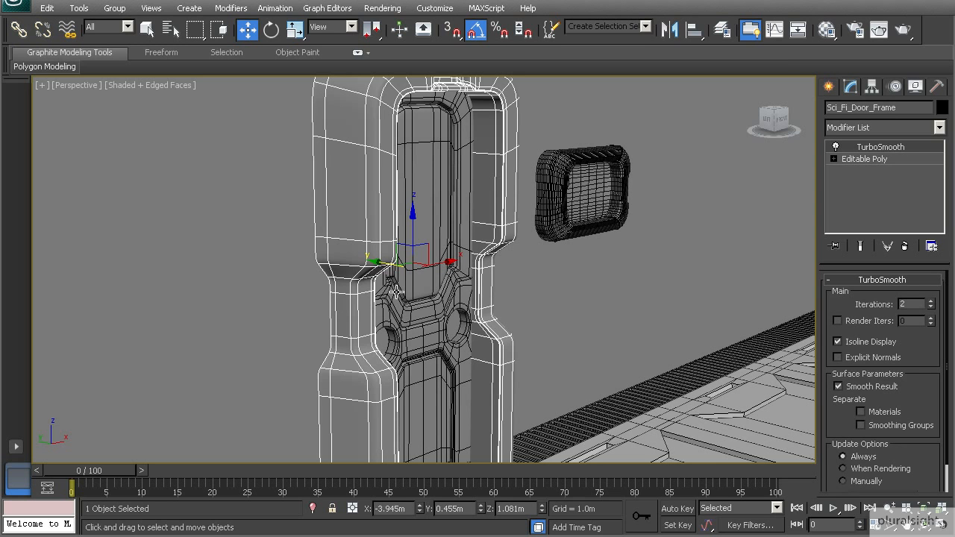
pyautogui.keyDown('alt'); pyautogui.moveTo(423, 324); pyautogui.dragTo(423, 315, button='middle'); pyautogui.keyUp('alt')
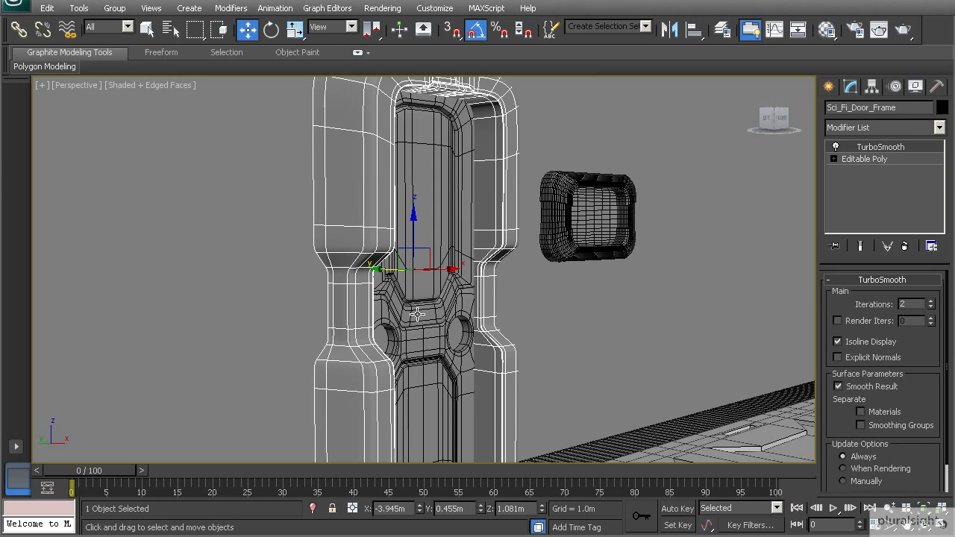
# Select the upper and lower door panels together and link them to Sci_Fi_Door_Frame as their parent.
pyautogui.click(417, 320)
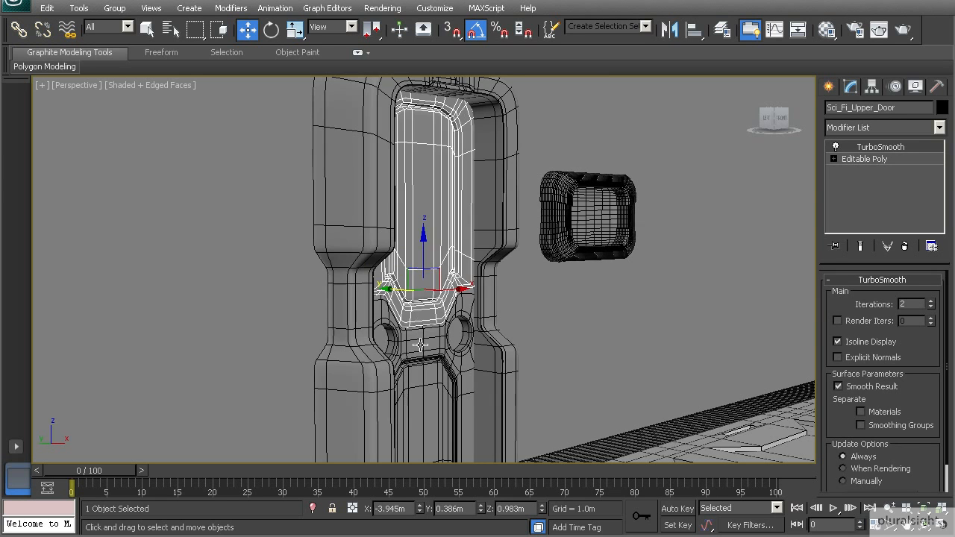
pyautogui.click(417, 307)
pyautogui.moveTo(417, 306); pyautogui.dragTo(385, 275, button='middle')
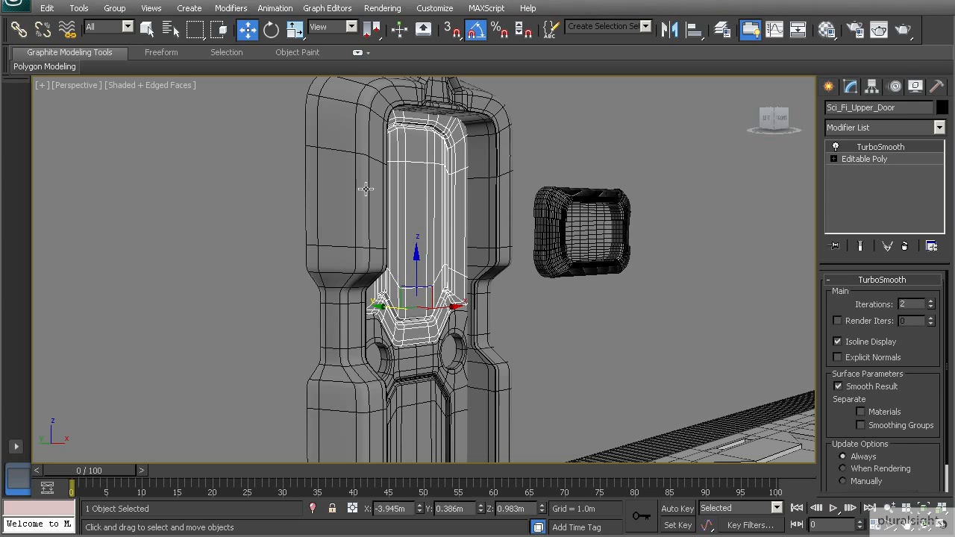
pyautogui.keyDown('ctrl'); pyautogui.click(413, 363); pyautogui.keyUp('ctrl')
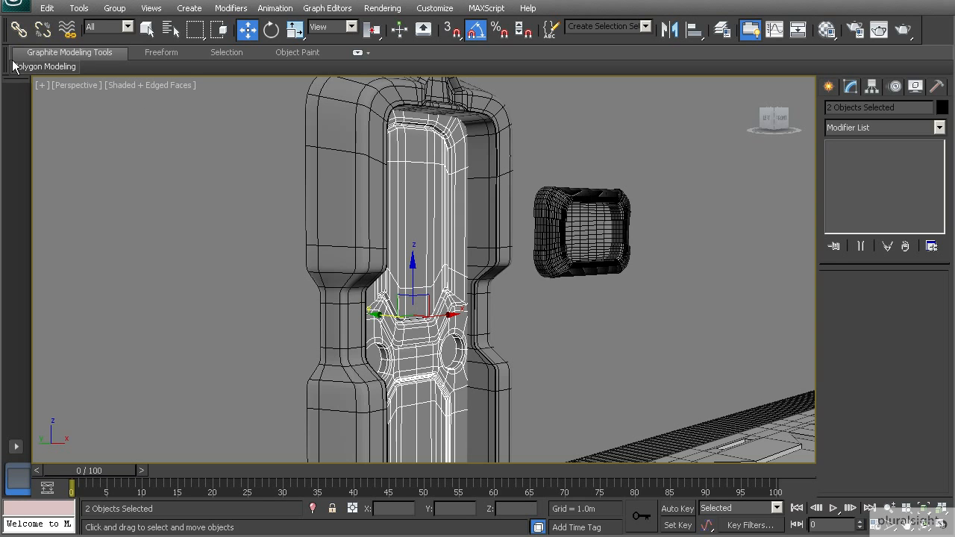
pyautogui.click(18, 30)
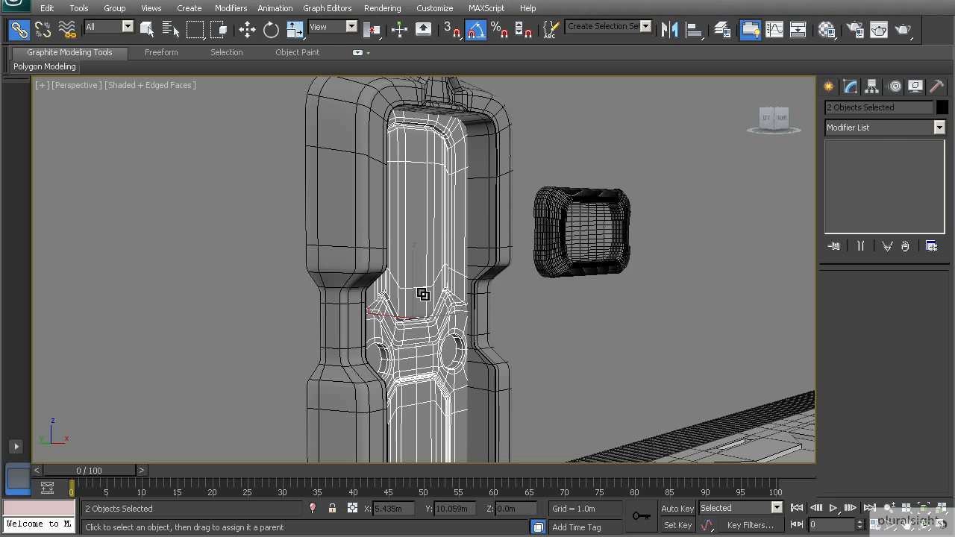
pyautogui.moveTo(423, 294); pyautogui.dragTo(461, 102)
pyautogui.click(151, 31)
# Move the door frame as a test of the link to its panels, and undo the move.
pyautogui.press('w')
pyautogui.click(339, 161)
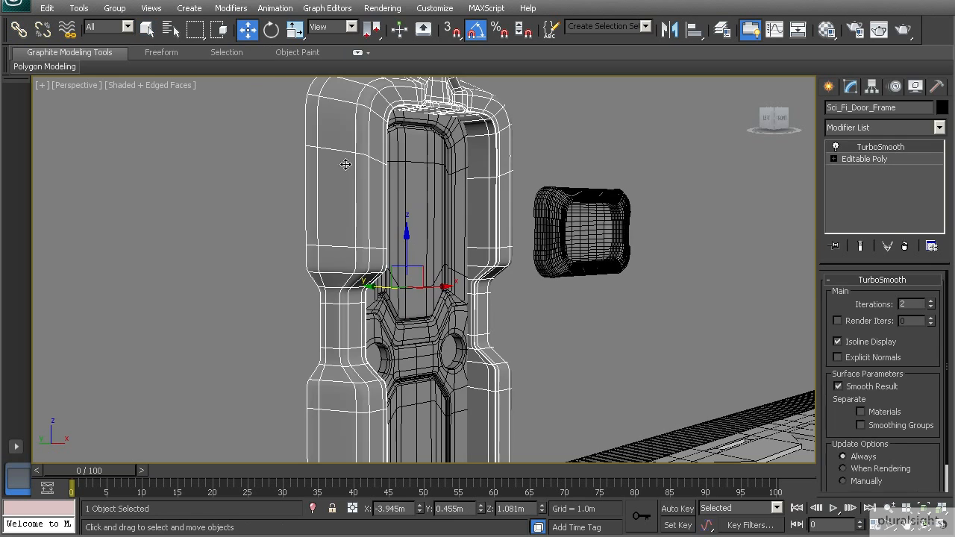
pyautogui.moveTo(443, 289); pyautogui.dragTo(413, 314)
pyautogui.hotkey('ctrl', 'z')
# Test-move the upper door panel up and the lower door panel down along Z, and undo both moves.
pyautogui.click(418, 291)
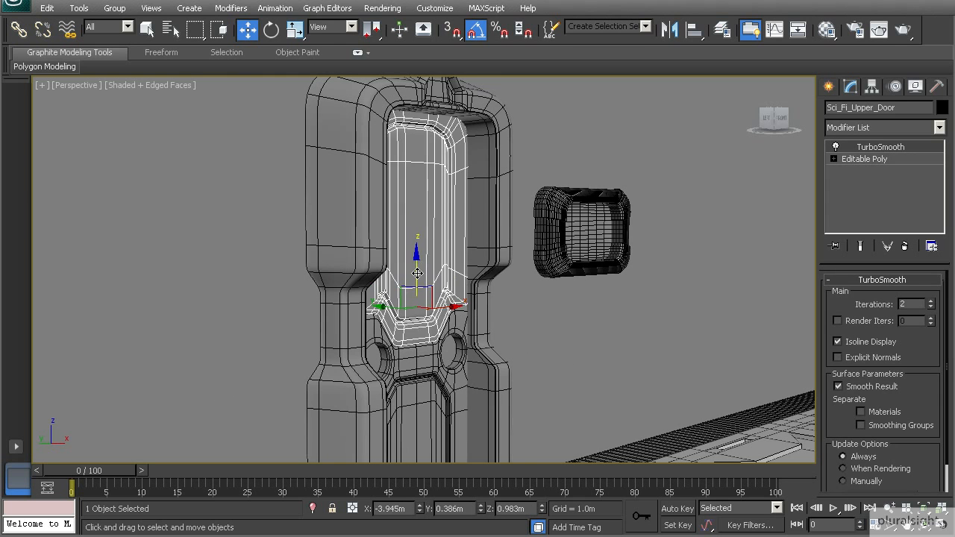
pyautogui.moveTo(418, 227); pyautogui.dragTo(418, 174)
pyautogui.click(417, 331)
pyautogui.moveTo(415, 262); pyautogui.dragTo(415, 296)
pyautogui.hotkey('ctrl', 'z')
pyautogui.hotkey('ctrl', 'z')
pyautogui.hotkey('ctrl', 'z')
# With the door frame selected, display children nested under their parents in the scene object list and expand Sci_Fi_Door_Frame.
pyautogui.click(384, 268)
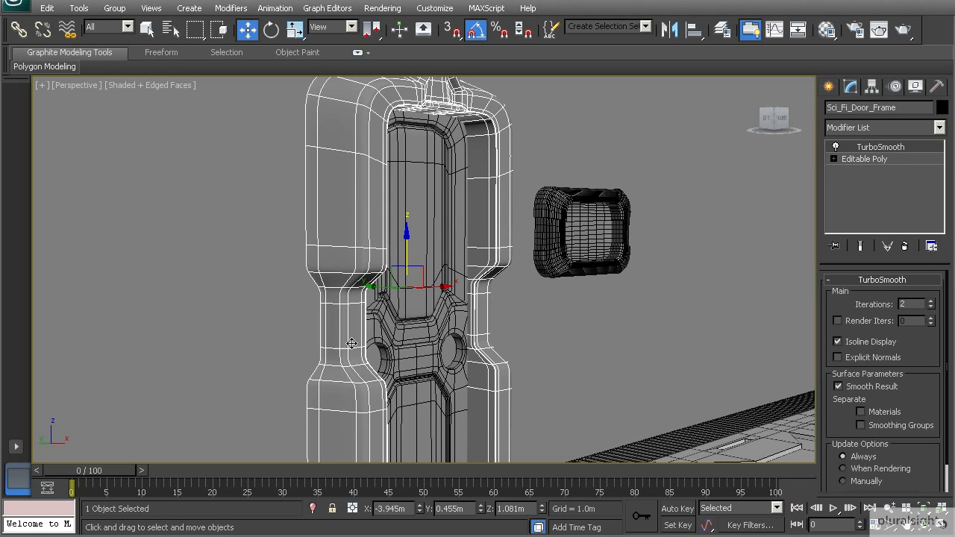
pyautogui.scroll(-5, 357, 351)
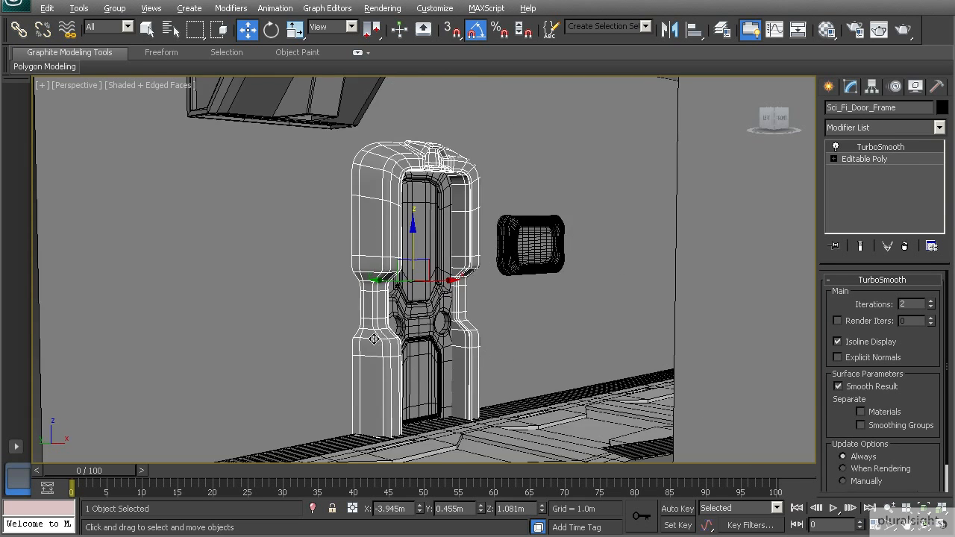
pyautogui.keyDown('alt'); pyautogui.moveTo(403, 353); pyautogui.dragTo(397, 325, button='middle'); pyautogui.keyUp('alt')
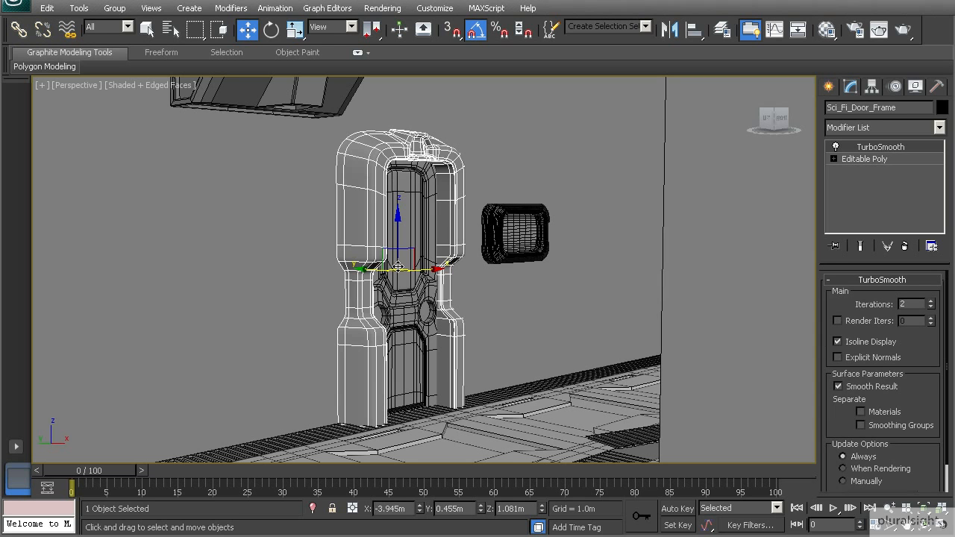
pyautogui.click(170, 32)
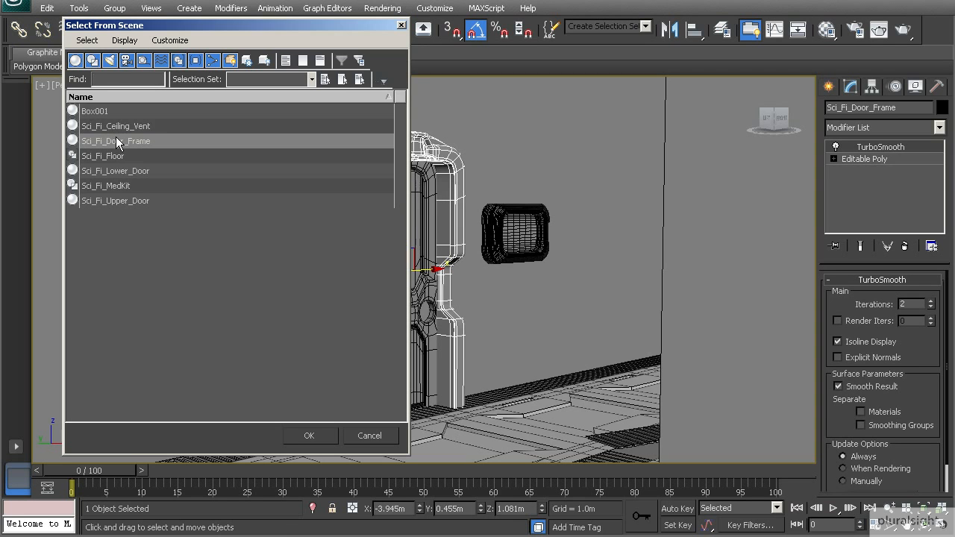
pyautogui.click(125, 42)
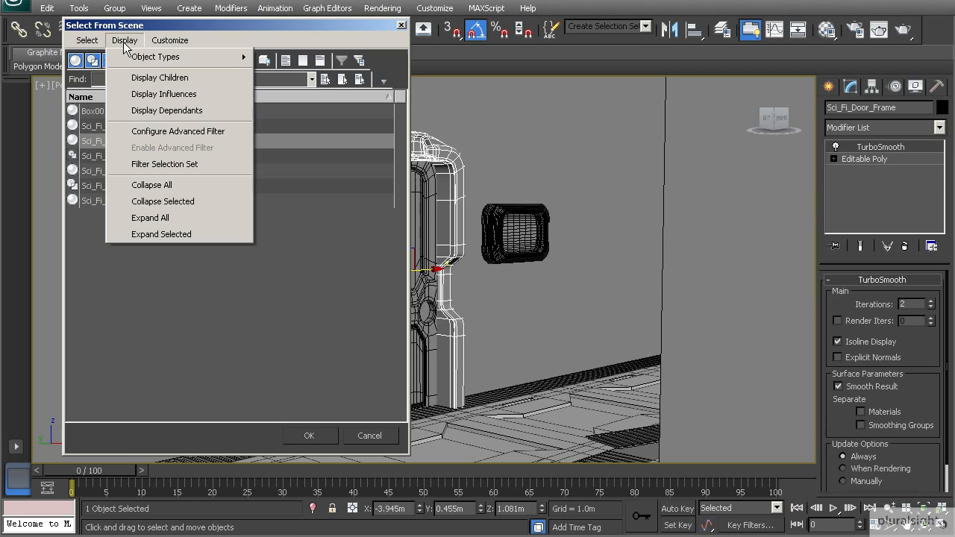
pyautogui.click(142, 78)
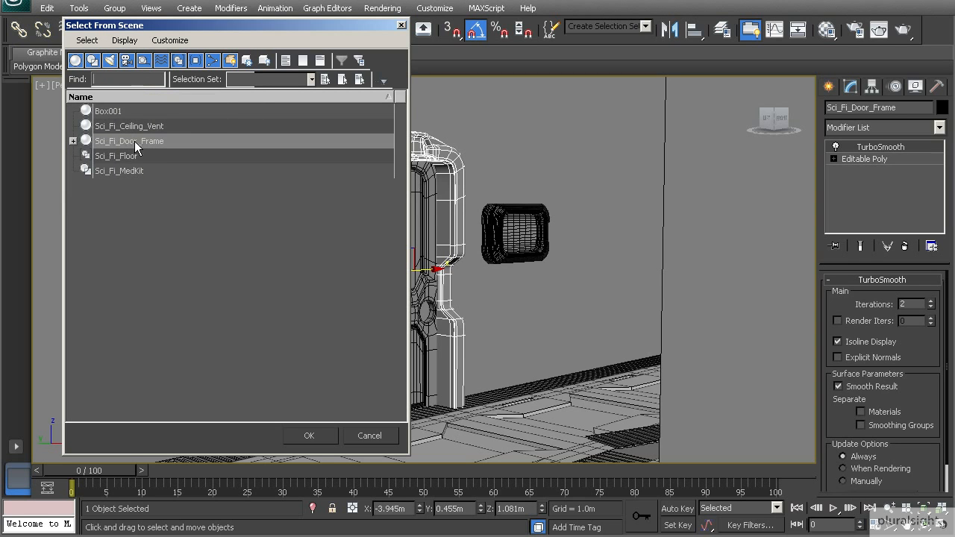
pyautogui.click(73, 141)
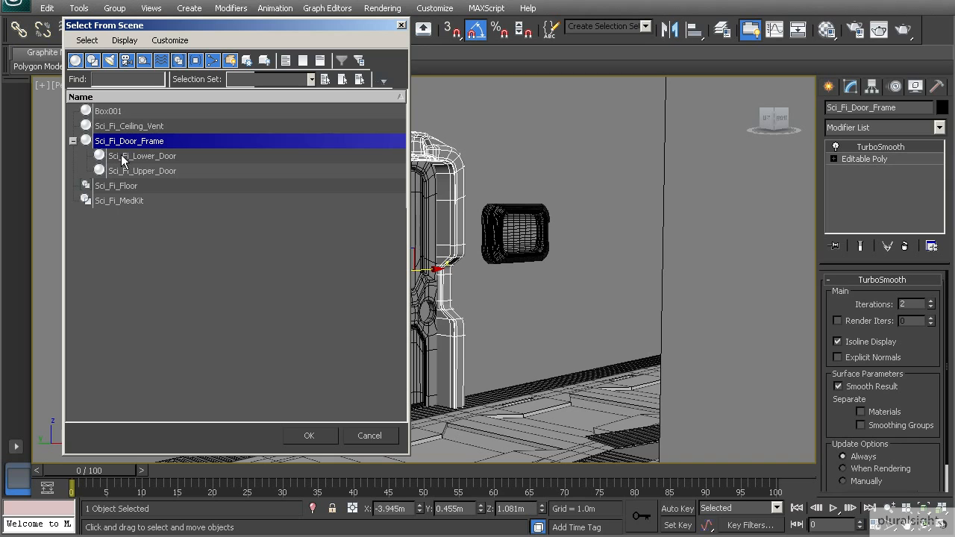
# Highlight Sci_Fi_Upper_Door, Sci_Fi_Floor and Sci_Fi_MedKit in turn in the object list, and collapse Sci_Fi_Door_Frame.
pyautogui.click(166, 171)
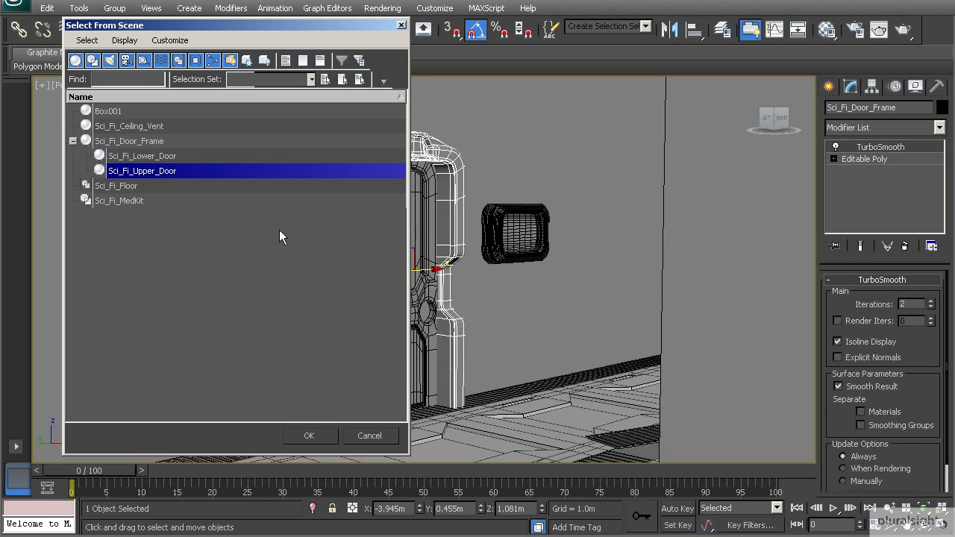
pyautogui.click(120, 187)
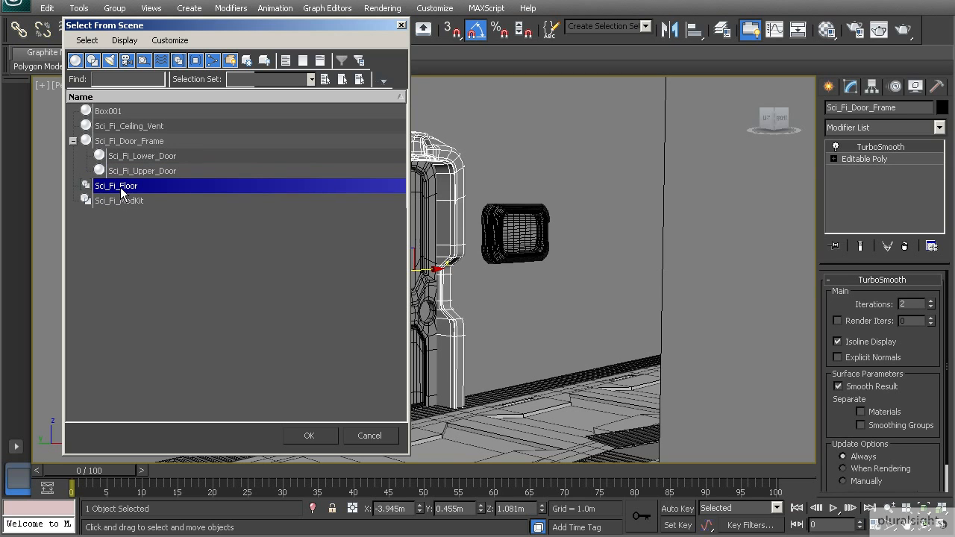
pyautogui.click(108, 203)
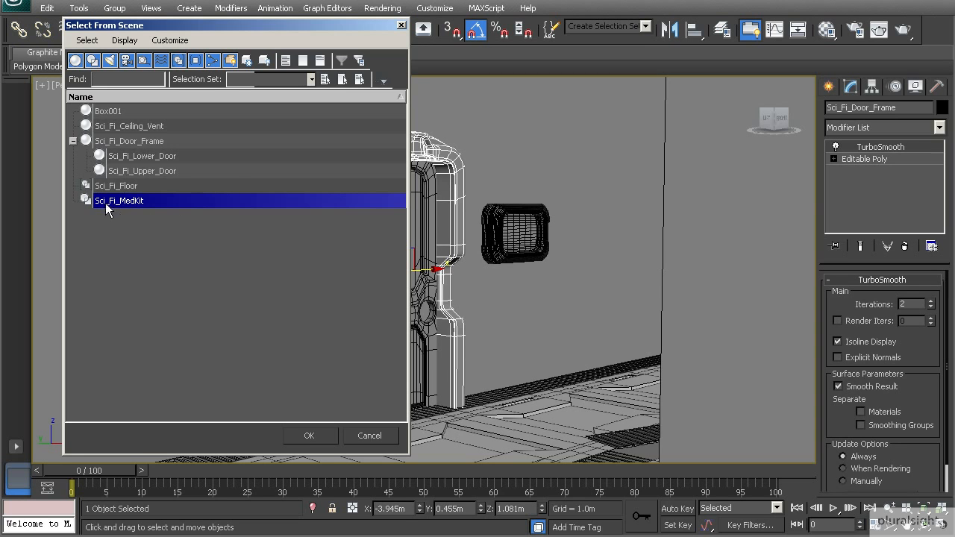
pyautogui.click(73, 140)
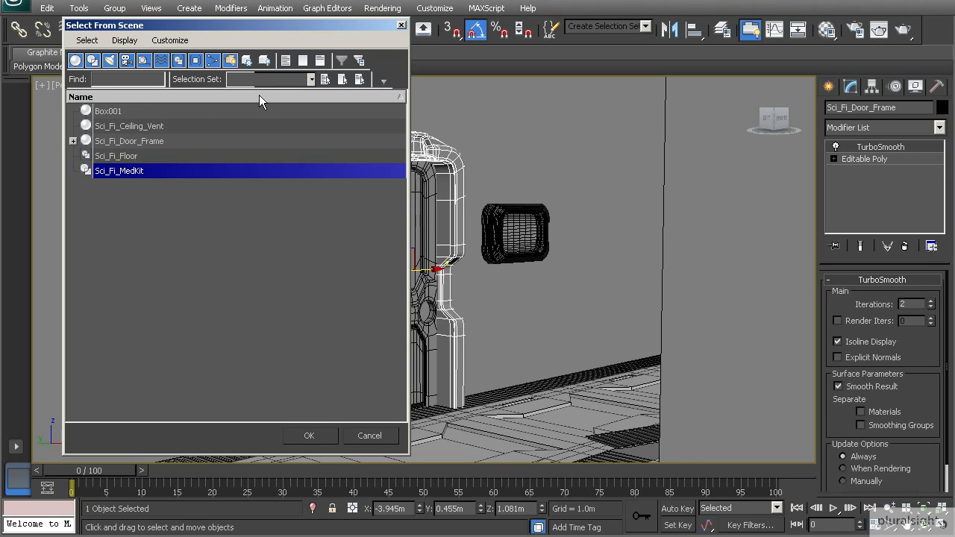
# Select Box001 from the scene object list and frame the whole object in the perspective view.
pyautogui.click(112, 112)
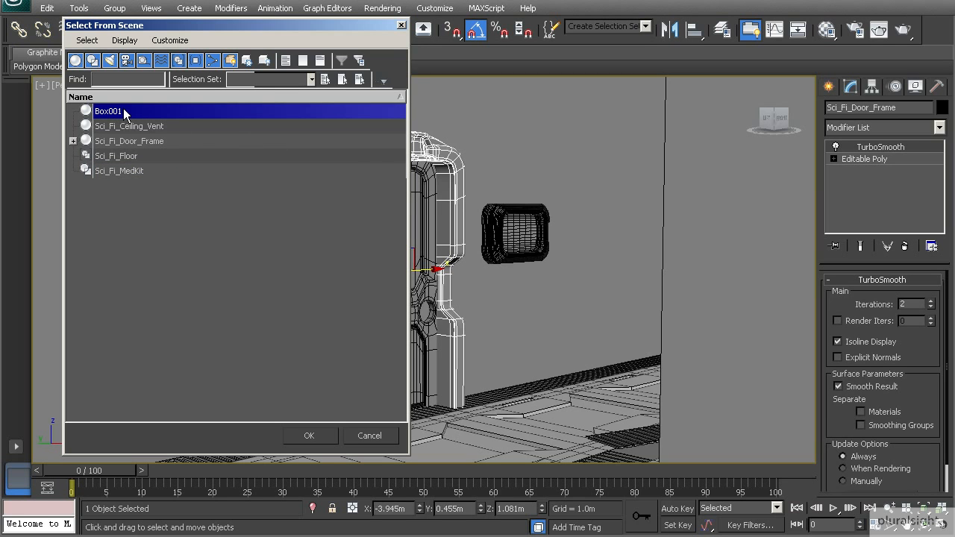
pyautogui.click(309, 437)
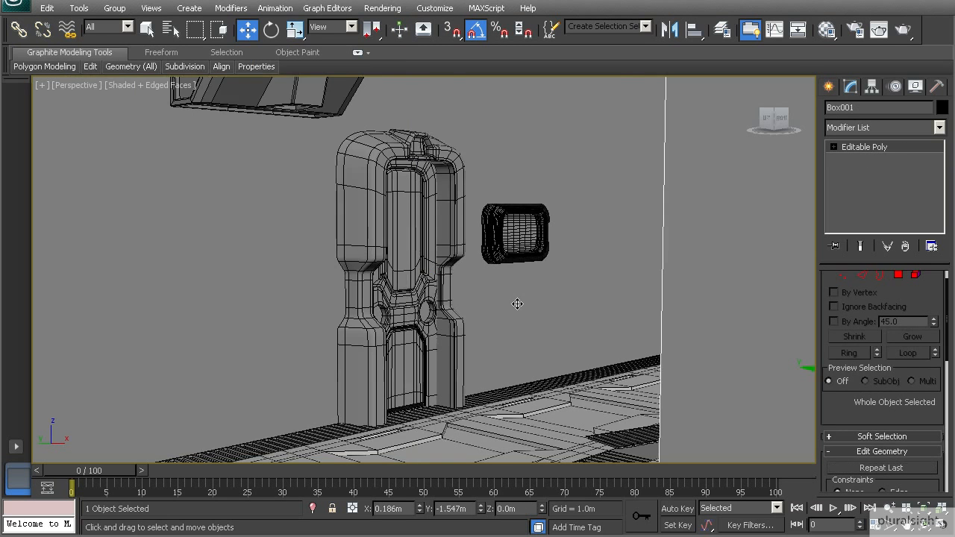
pyautogui.press('z')
pyautogui.keyDown('alt'); pyautogui.moveTo(569, 298); pyautogui.dragTo(433, 301, button='middle'); pyautogui.keyUp('alt')
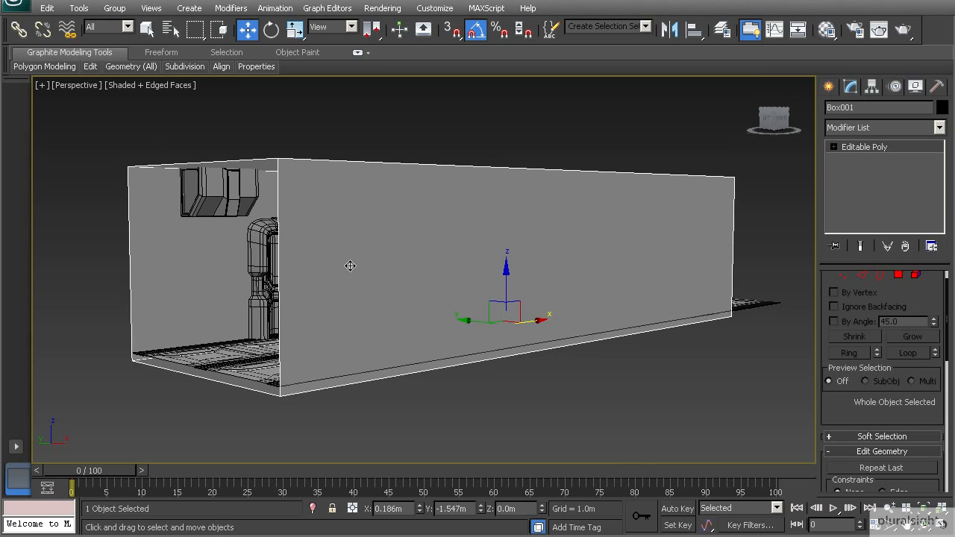
pyautogui.keyDown('alt'); pyautogui.moveTo(333, 297); pyautogui.dragTo(358, 299, button='middle'); pyautogui.keyUp('alt')
# Rename the selected corridor box as Corridoor, clear the selection, and select the box again.
pyautogui.moveTo(873, 109); pyautogui.dragTo(801, 109)
pyautogui.write('Corridor')
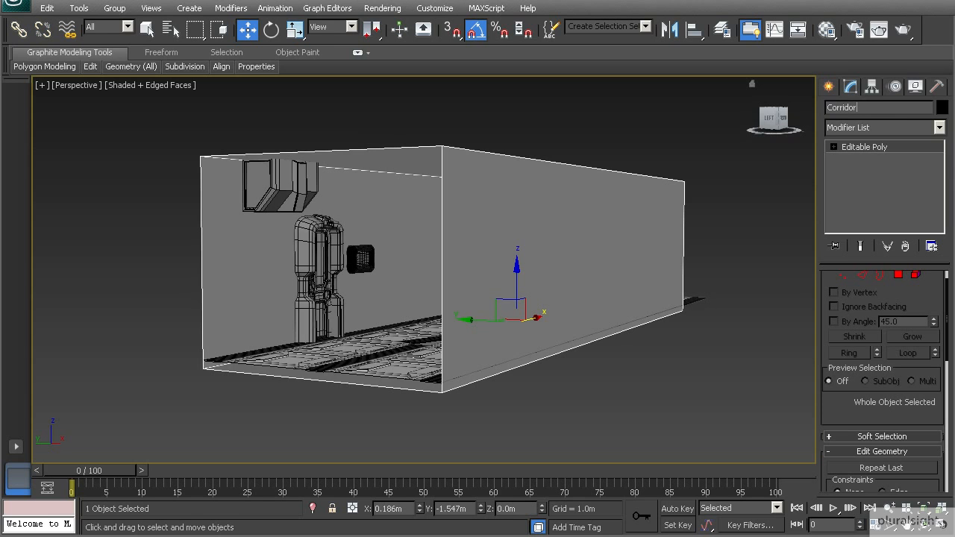
pyautogui.press('BackSpace')
pyautogui.press('BackSpace')
pyautogui.press('BackSpace')
pyautogui.press('BackSpace')
pyautogui.write('idoor')
pyautogui.write('r')
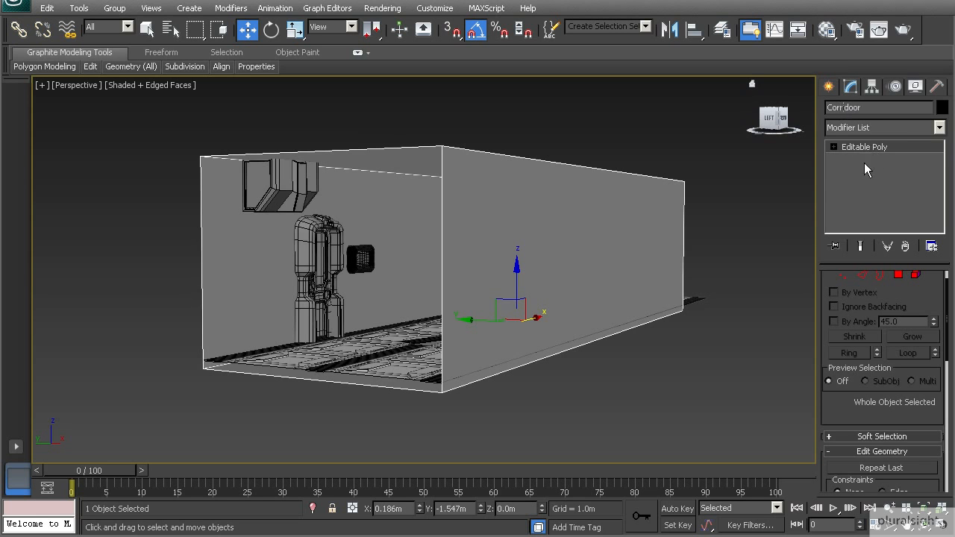
pyautogui.click(723, 189)
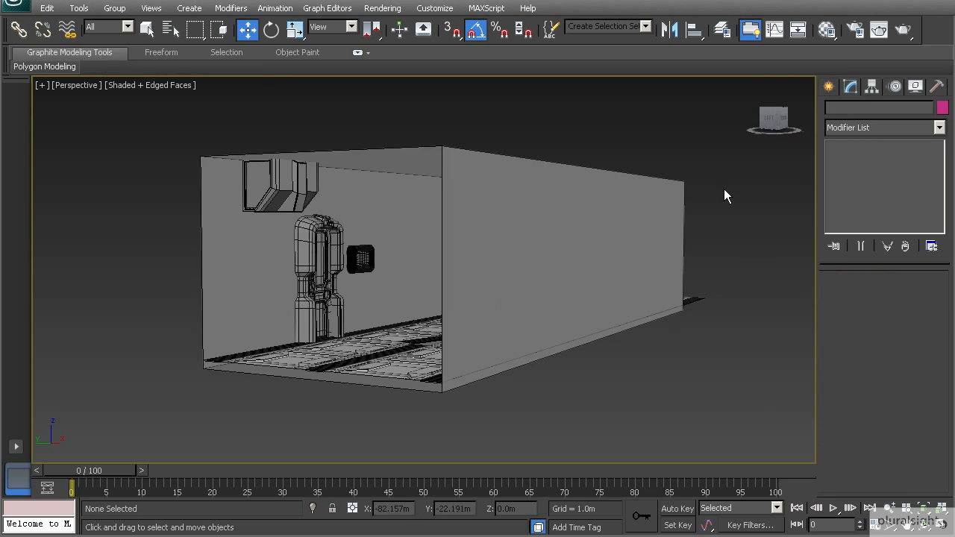
pyautogui.click(590, 250)
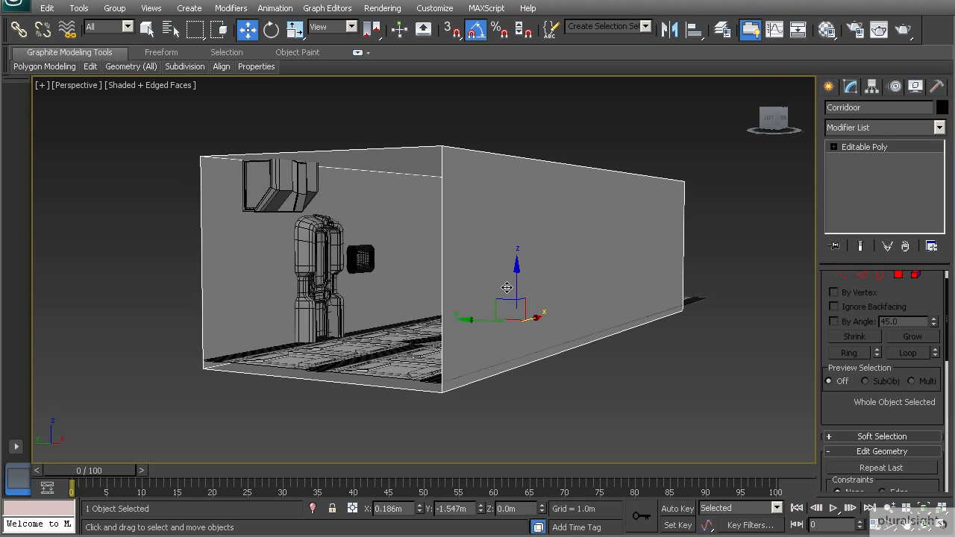